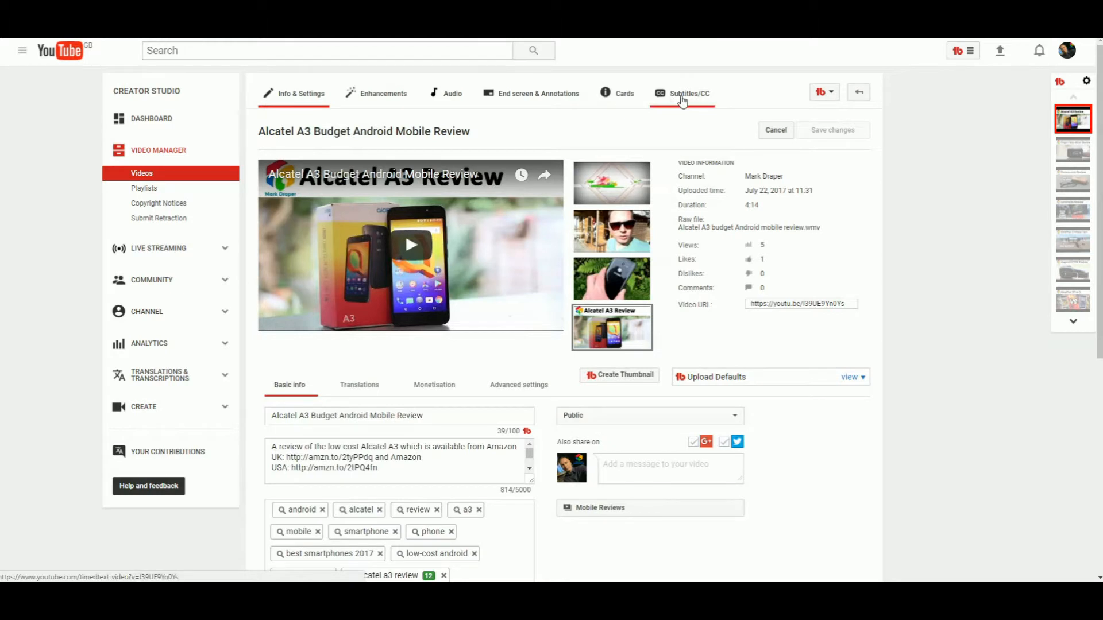
View the video's automatic English subtitle track from the Subtitles/CC section
{"action": "left_click", "coordinate": [682, 97]}
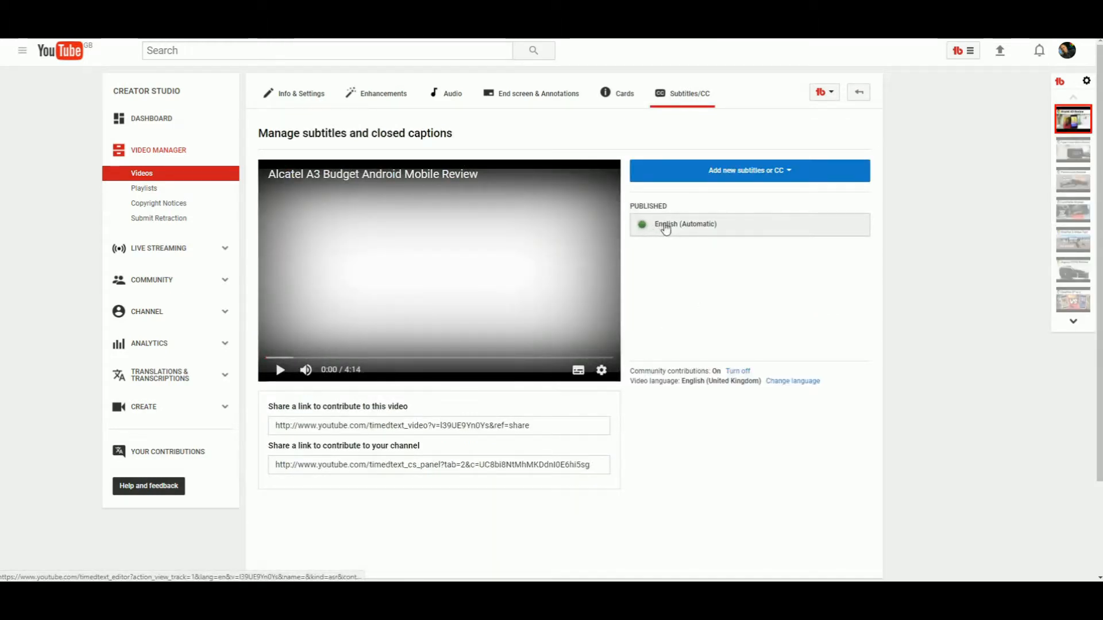
{"action": "left_click", "coordinate": [667, 227]}
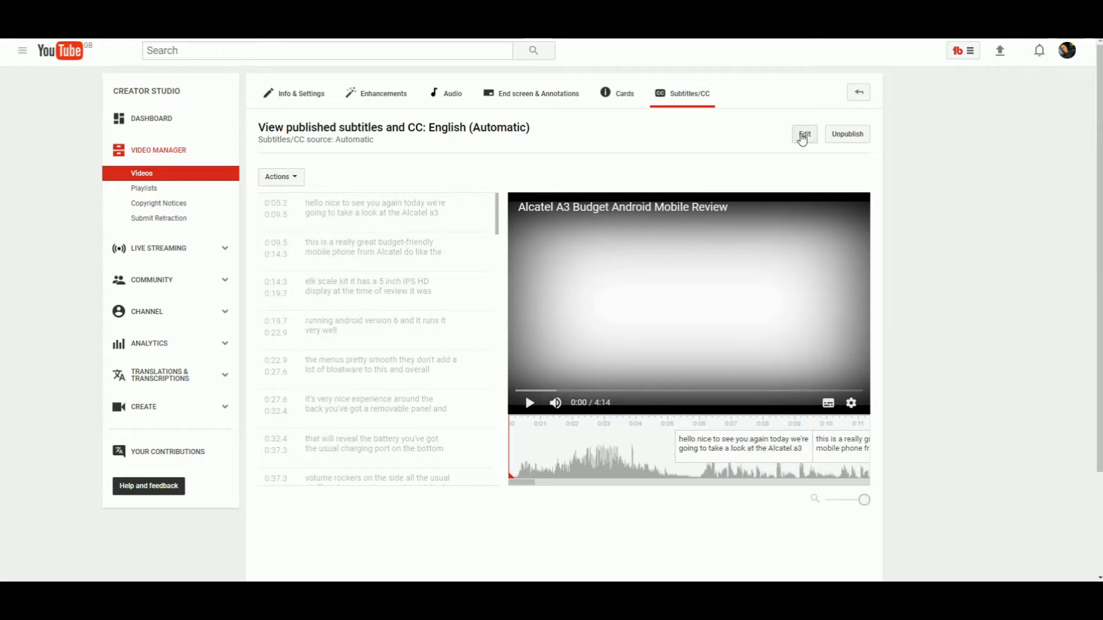
Edit the automatic English captions and publish them as a separate English track
{"action": "left_click", "coordinate": [803, 134]}
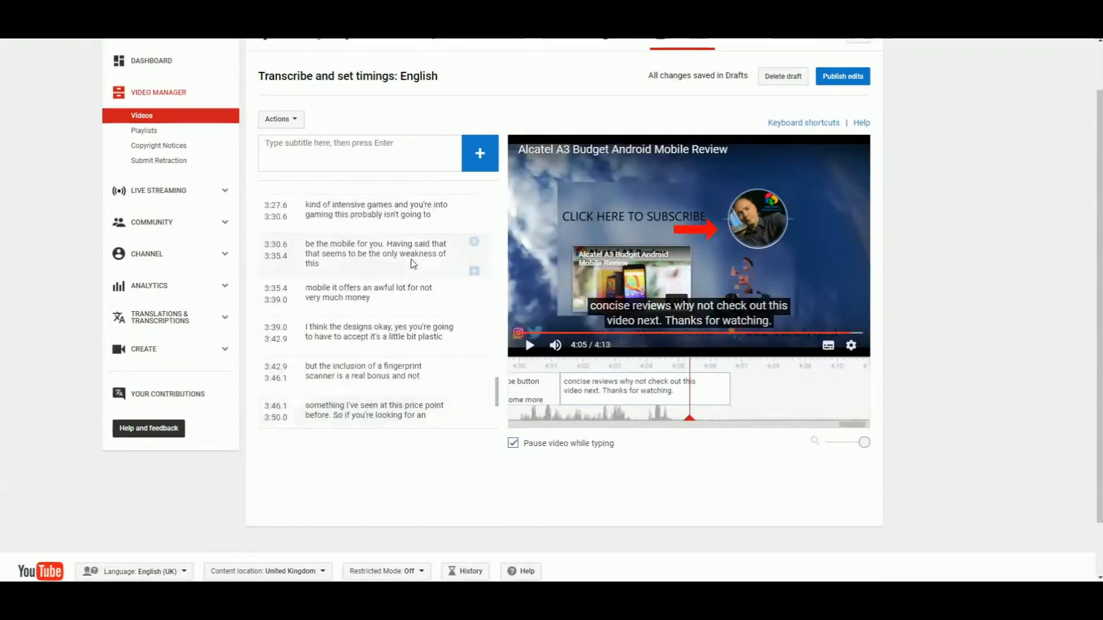
{"action": "scroll", "coordinate": [412, 260], "scroll_direction": "down", "scroll_amount": 2}
{"action": "scroll", "coordinate": [412, 262], "scroll_direction": "down", "scroll_amount": 2}
{"action": "scroll", "coordinate": [410, 273], "scroll_direction": "down", "scroll_amount": 2}
{"action": "scroll", "coordinate": [410, 273], "scroll_direction": "down", "scroll_amount": 2}
{"action": "scroll", "coordinate": [410, 272], "scroll_direction": "down", "scroll_amount": 2}
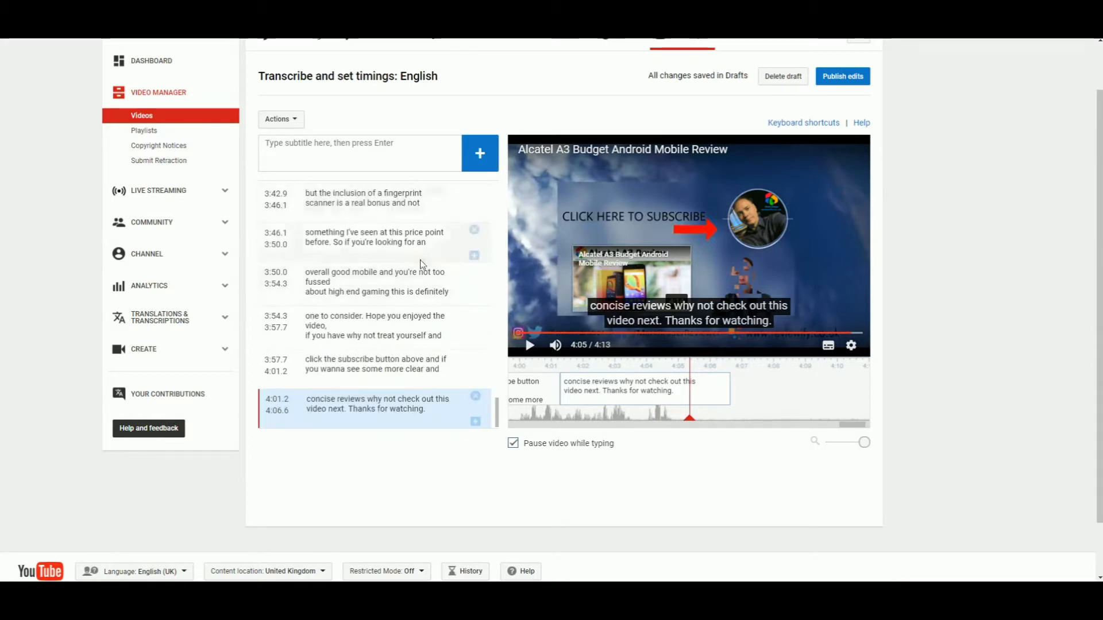
{"action": "left_click", "coordinate": [861, 81]}
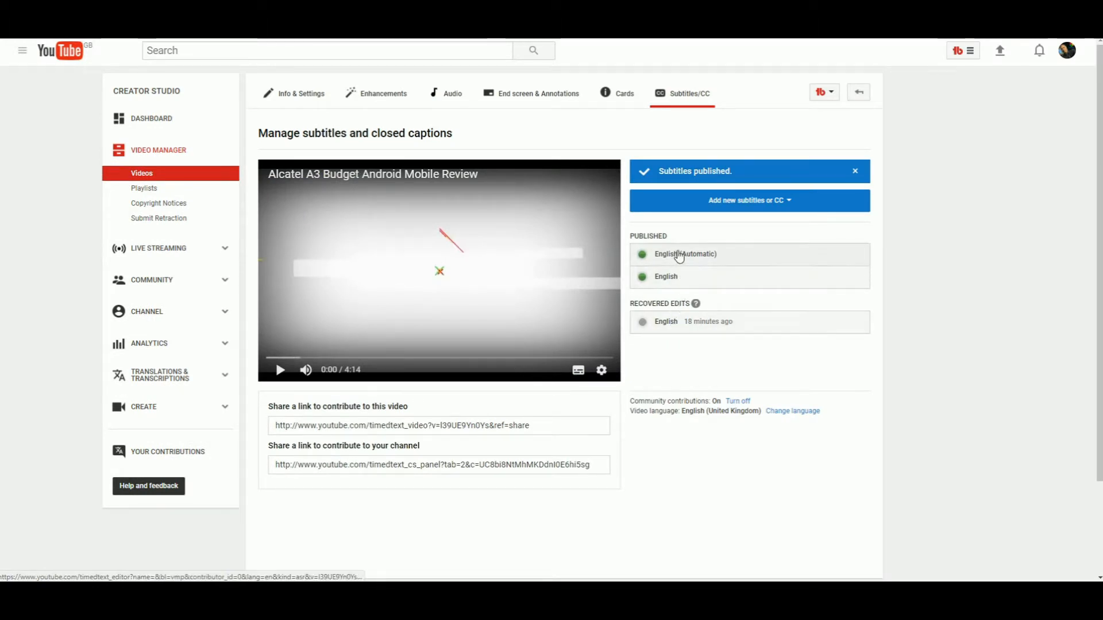
Download the published English subtitle track as an .srt file
{"action": "left_click", "coordinate": [676, 283]}
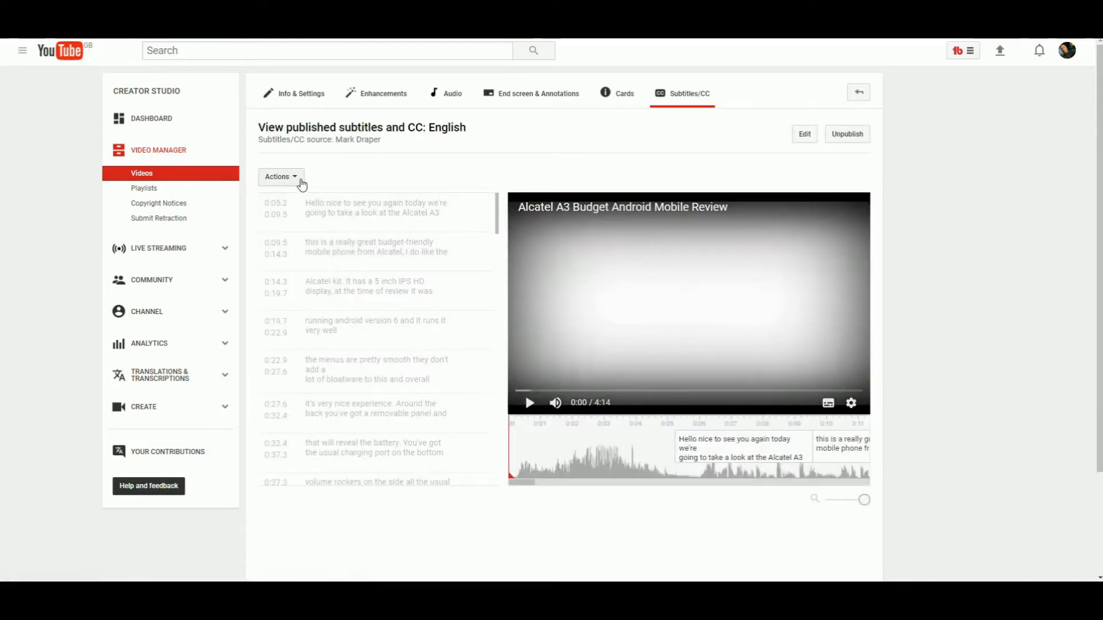
{"action": "left_click", "coordinate": [302, 179]}
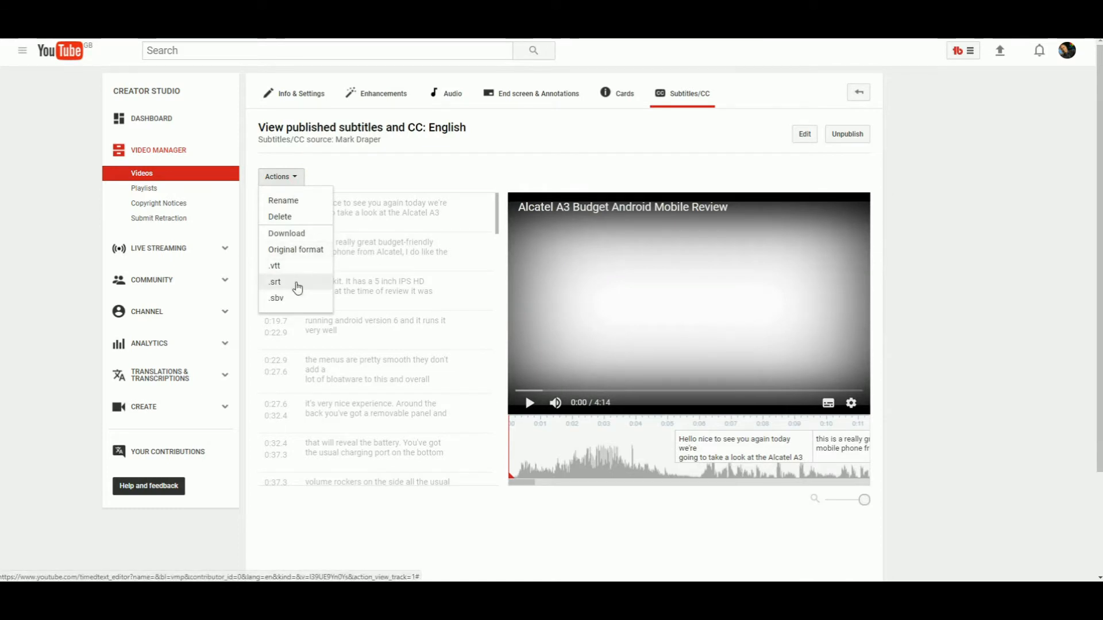
{"action": "left_click", "coordinate": [275, 282]}
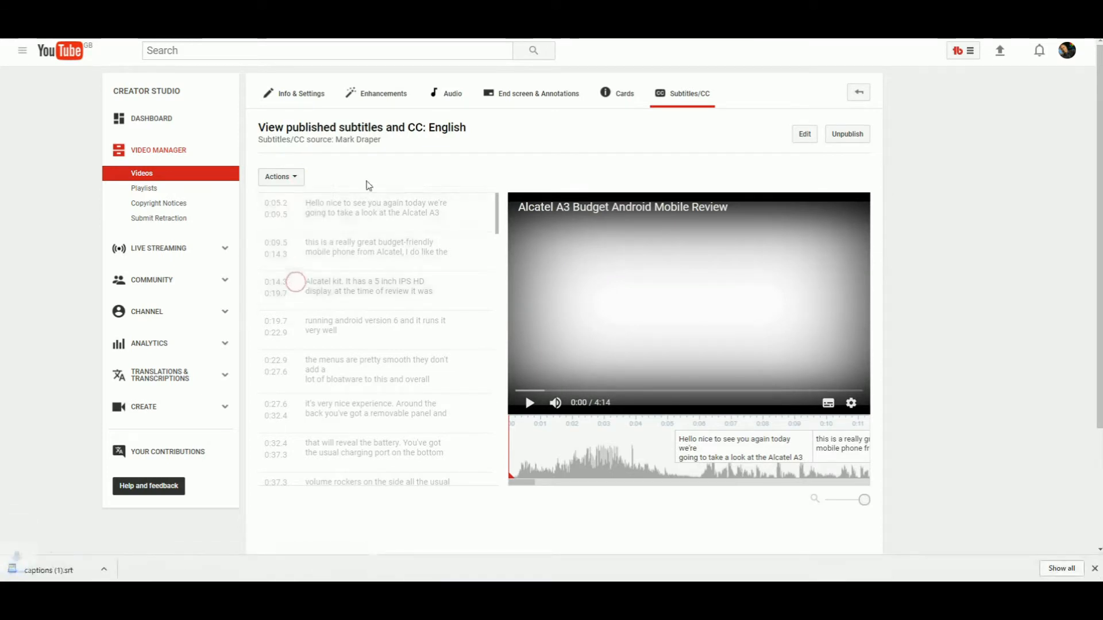
Discard the English caption editing draft and start a new browser tab
{"action": "left_click", "coordinate": [853, 135]}
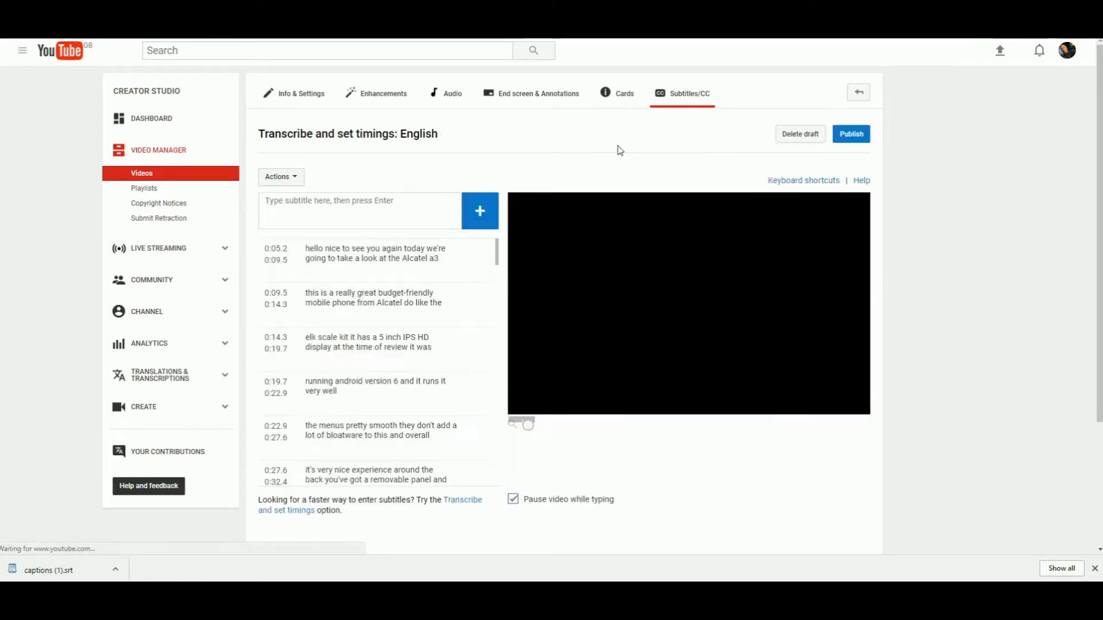
{"action": "left_click", "coordinate": [797, 134]}
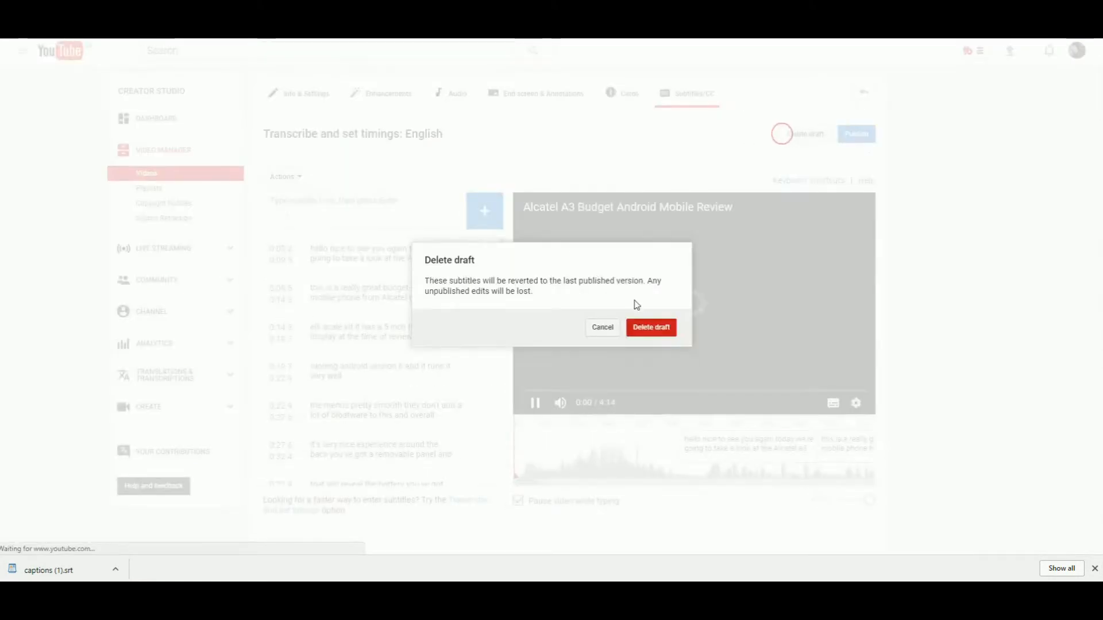
{"action": "left_click", "coordinate": [651, 328]}
{"action": "key", "text": "ctrl+t"}
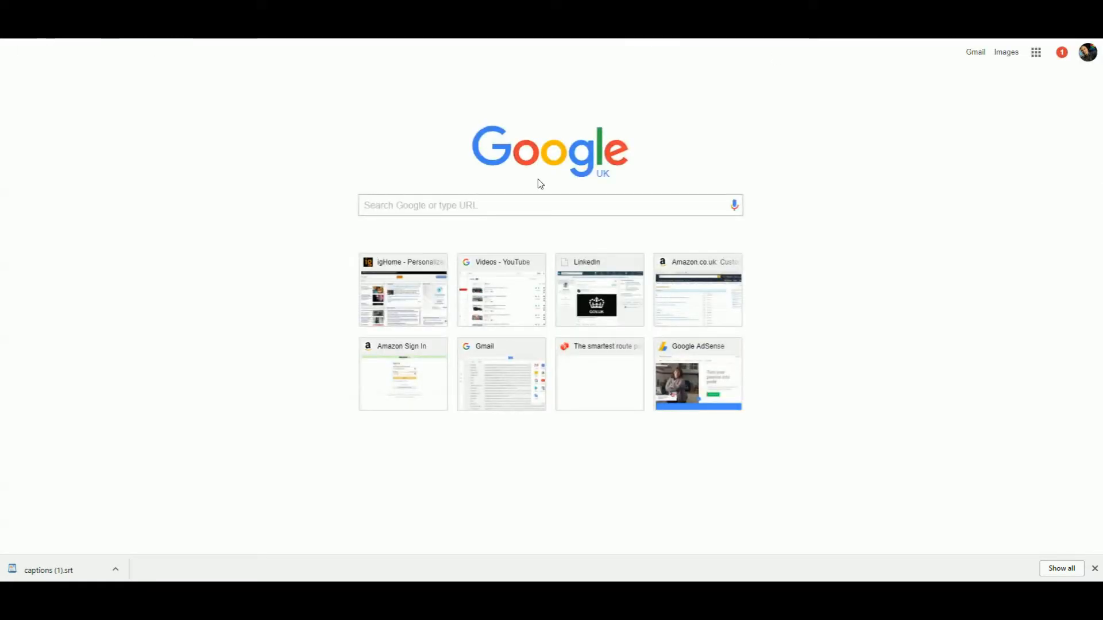
Search Google for google translate toolkit and start adding new content there
{"action": "left_click", "coordinate": [475, 204]}
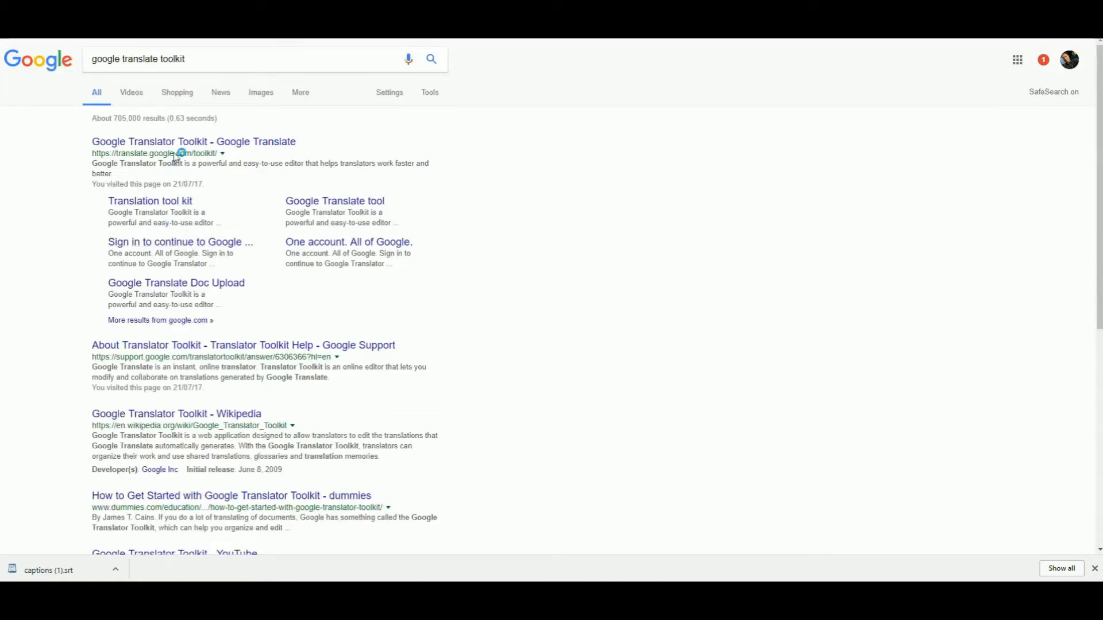
{"action": "left_click", "coordinate": [183, 141]}
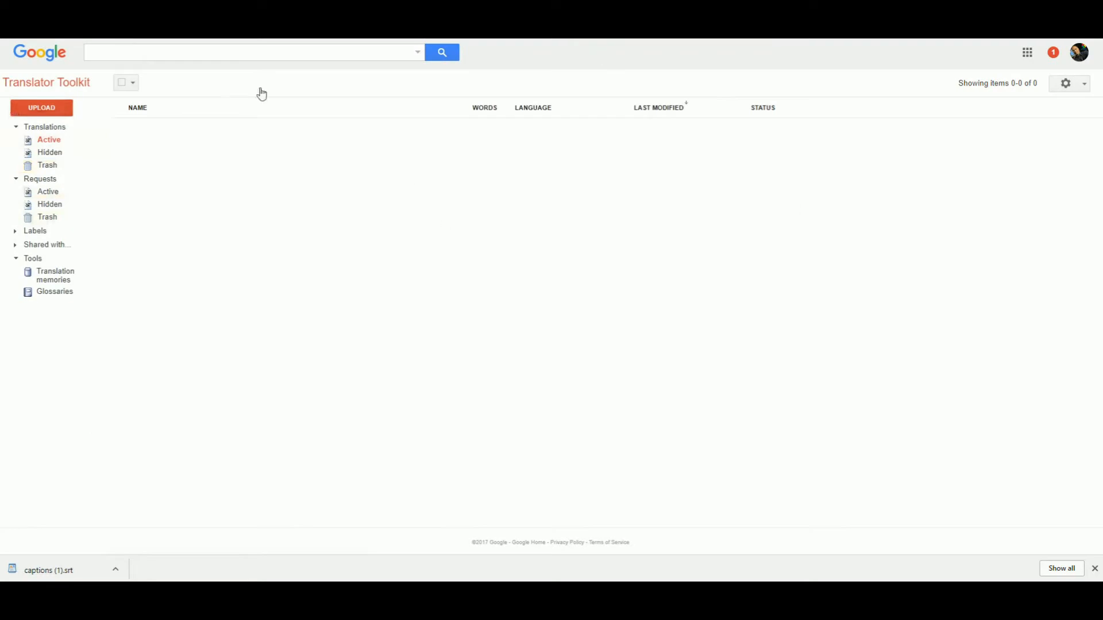
{"action": "left_click", "coordinate": [42, 107]}
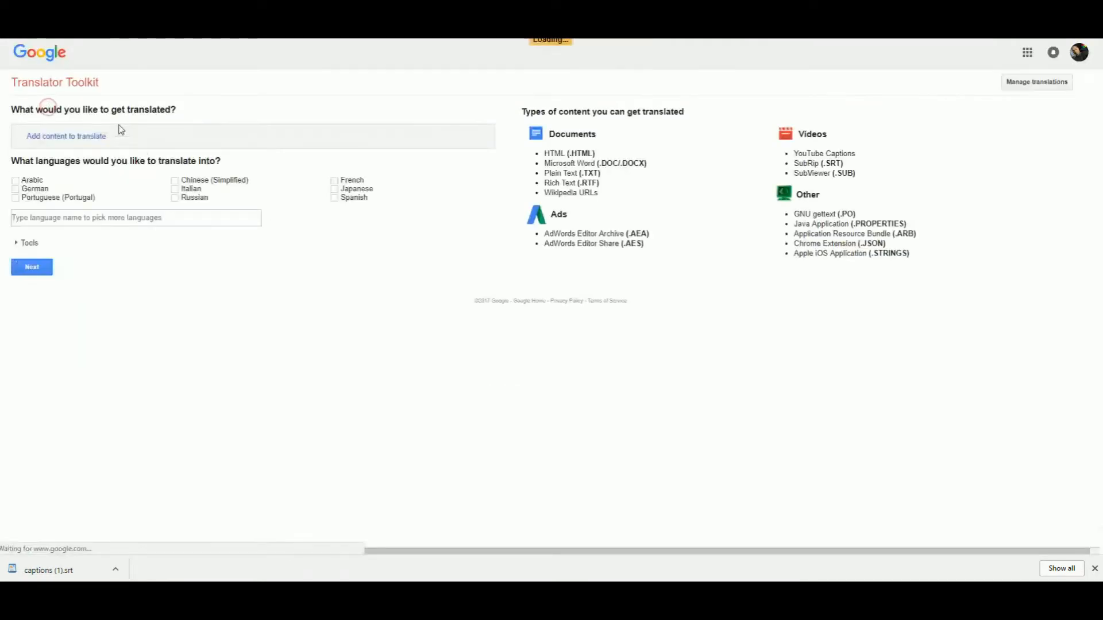
Upload captions (1).srt for translation and name it A3 Review
{"action": "left_click", "coordinate": [66, 136]}
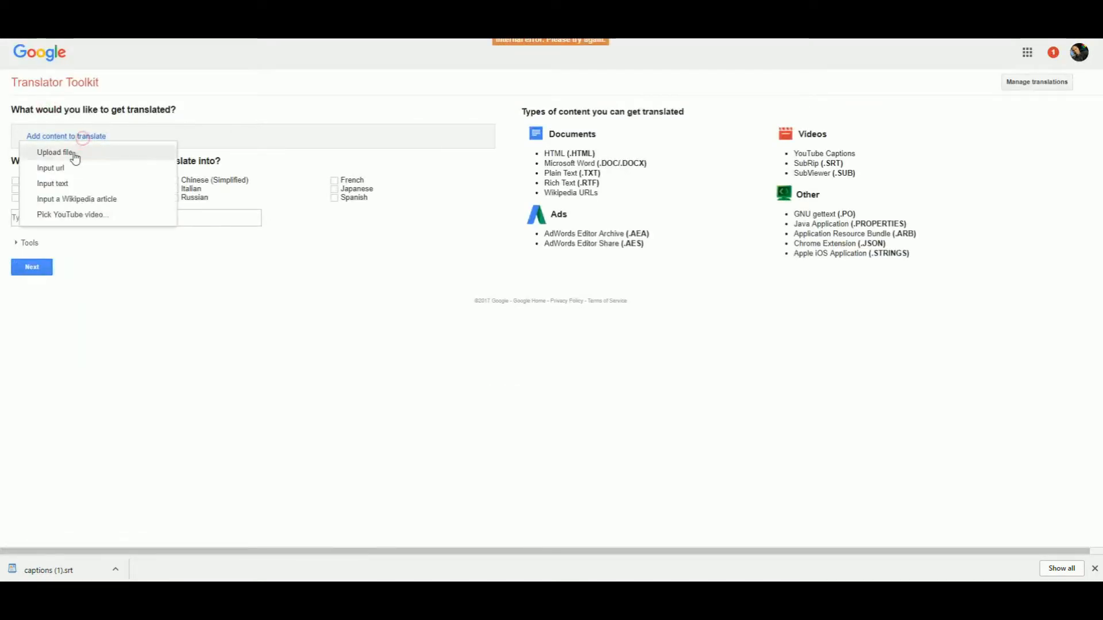
{"action": "left_click", "coordinate": [69, 148]}
{"action": "left_click", "coordinate": [43, 139]}
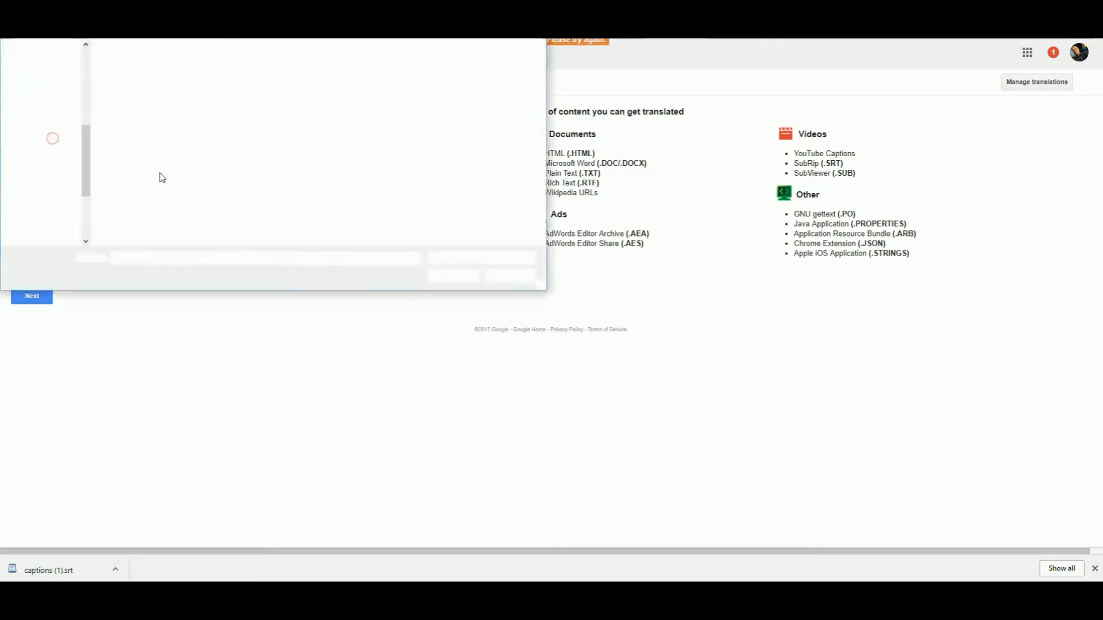
{"action": "double_click", "coordinate": [160, 177]}
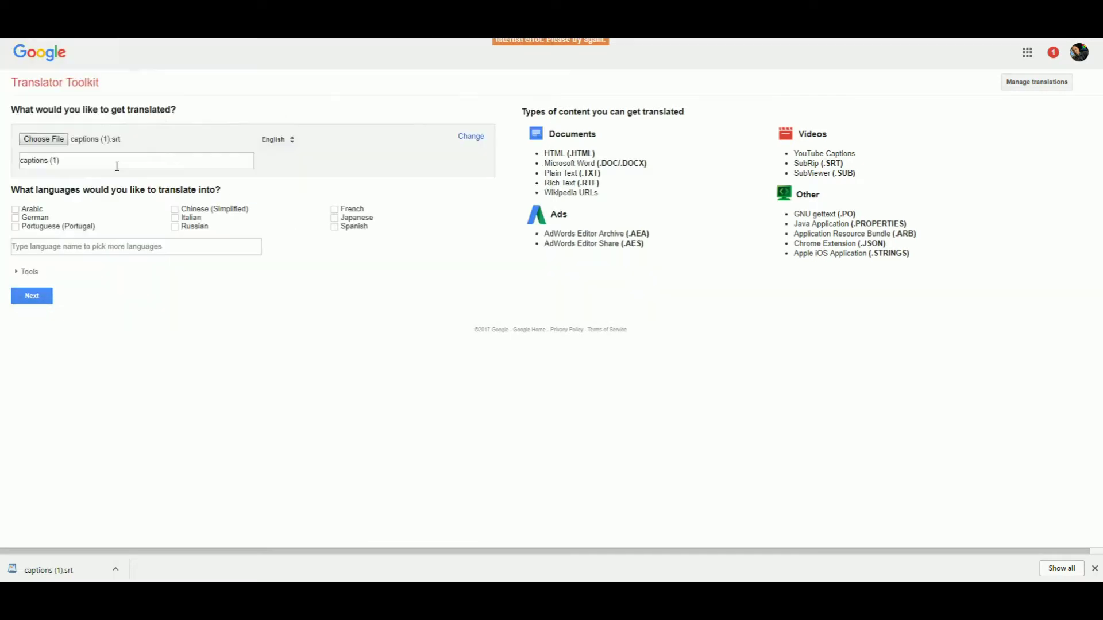
{"action": "left_click", "coordinate": [76, 160]}
{"action": "type", "text": "A"}
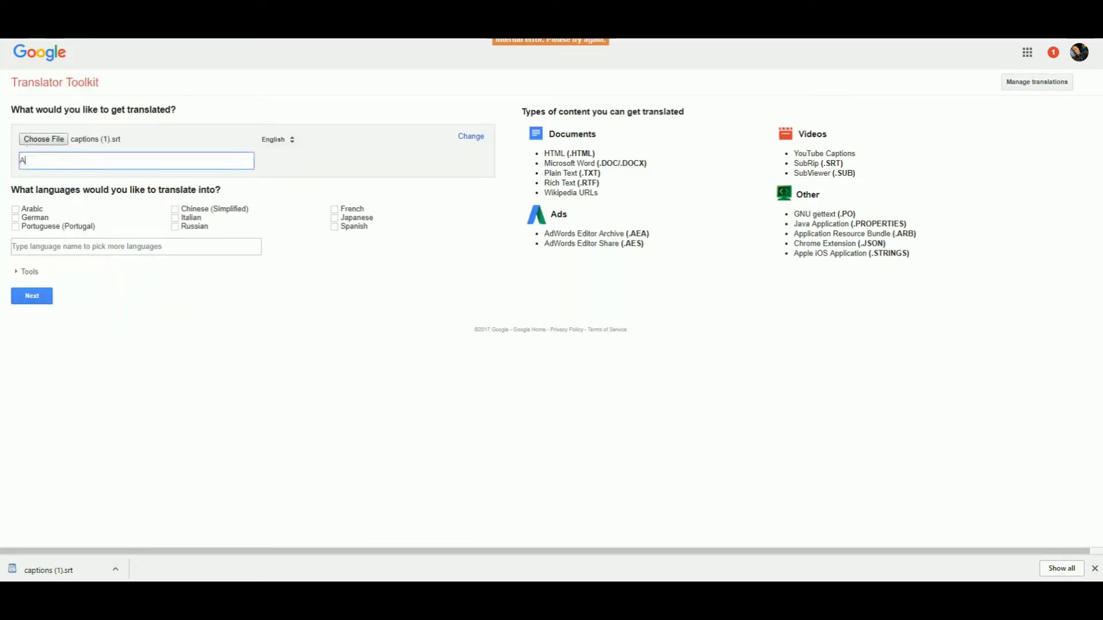
{"action": "type", "text": "3 Review"}
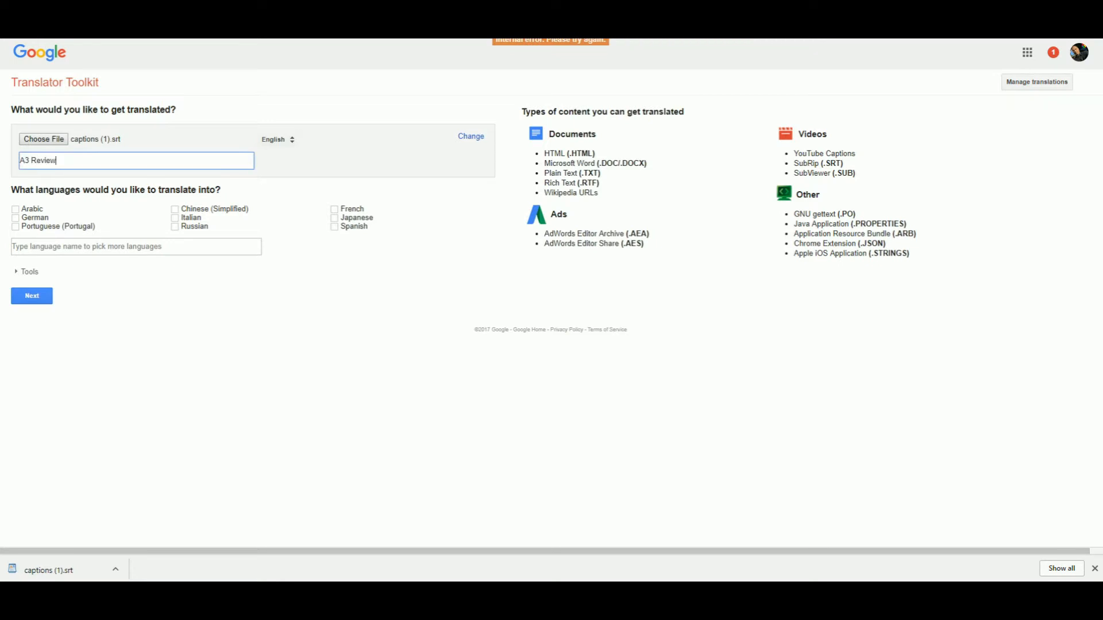
Add German and Italian as targets, decline paid translation, and view the Spanish A3 Review
{"action": "left_click", "coordinate": [17, 218]}
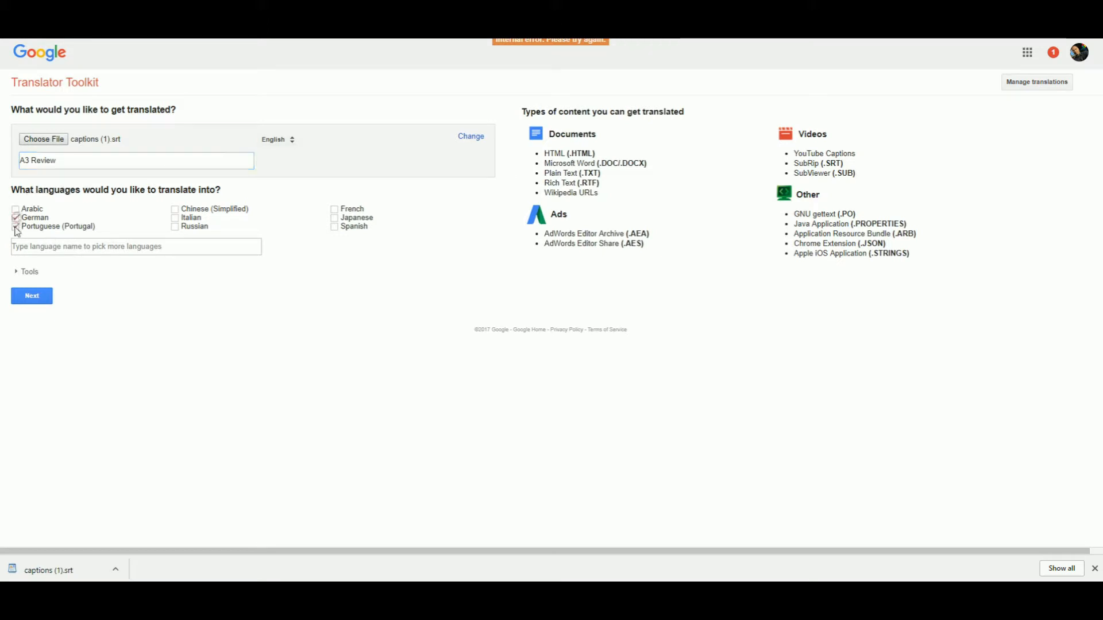
{"action": "left_click", "coordinate": [175, 218]}
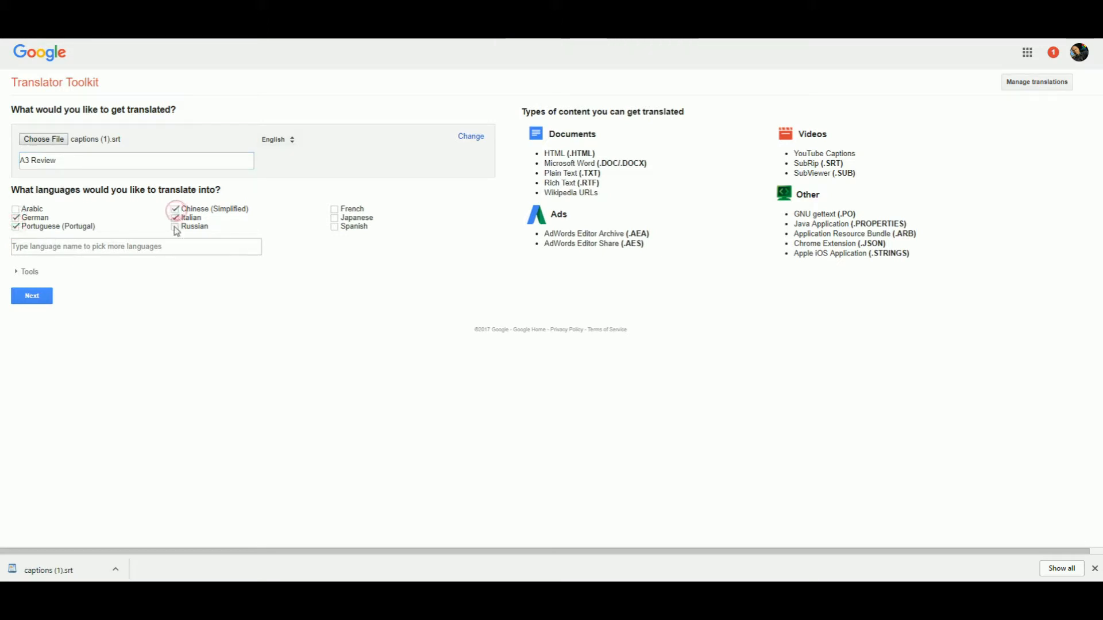
{"action": "left_click", "coordinate": [32, 295]}
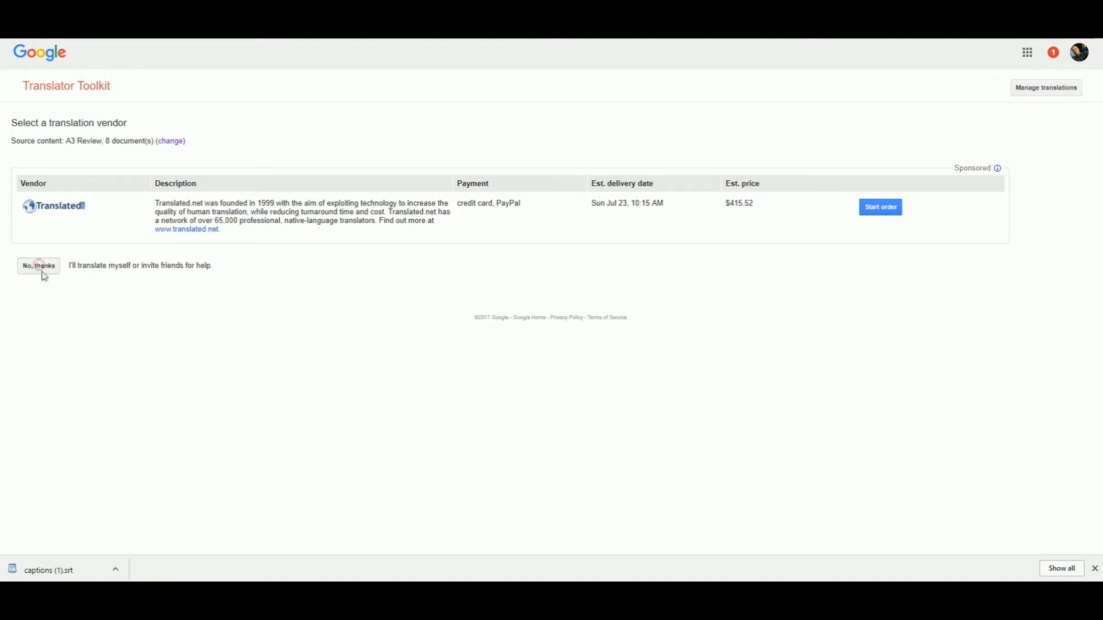
{"action": "left_click", "coordinate": [39, 266]}
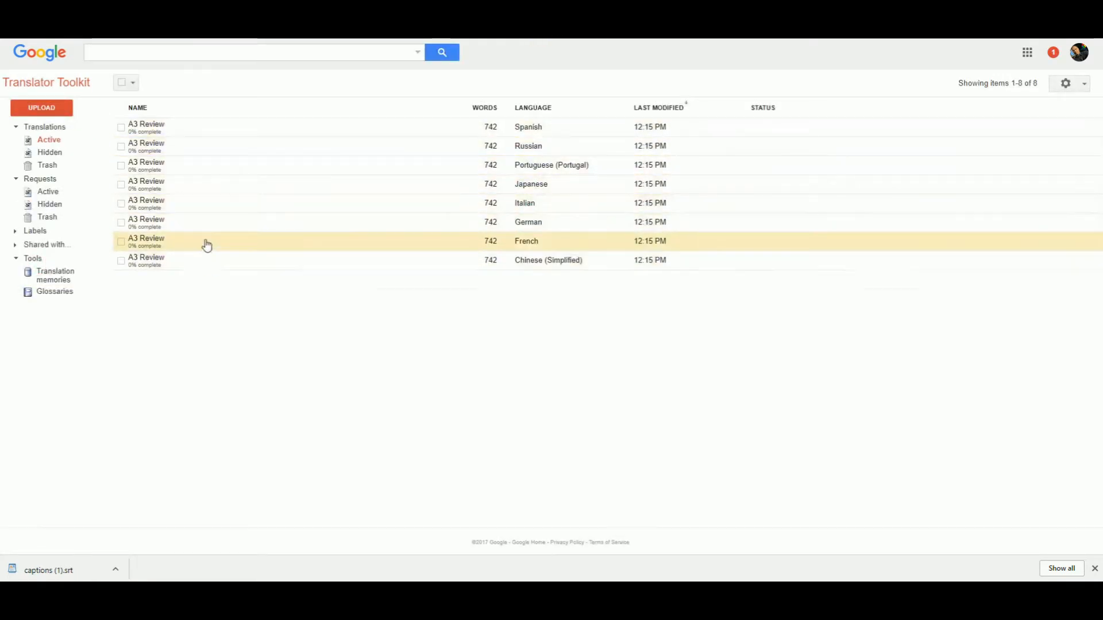
{"action": "left_click", "coordinate": [244, 130]}
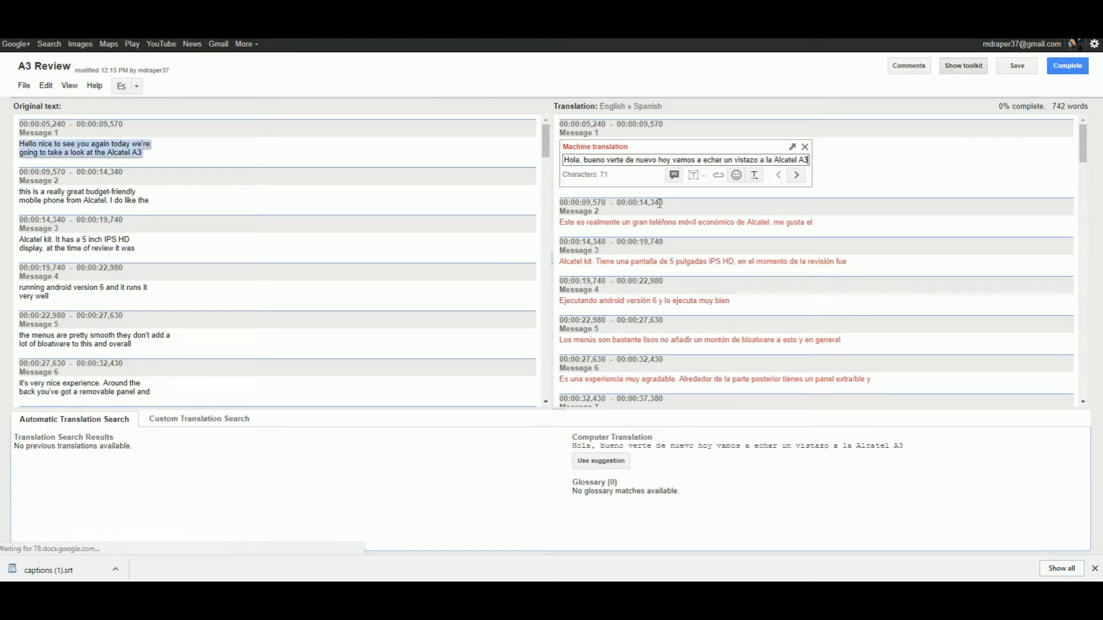
{"action": "scroll", "coordinate": [660, 204], "scroll_direction": "down", "scroll_amount": 5}
{"action": "scroll", "coordinate": [660, 211], "scroll_direction": "down", "scroll_amount": 5}
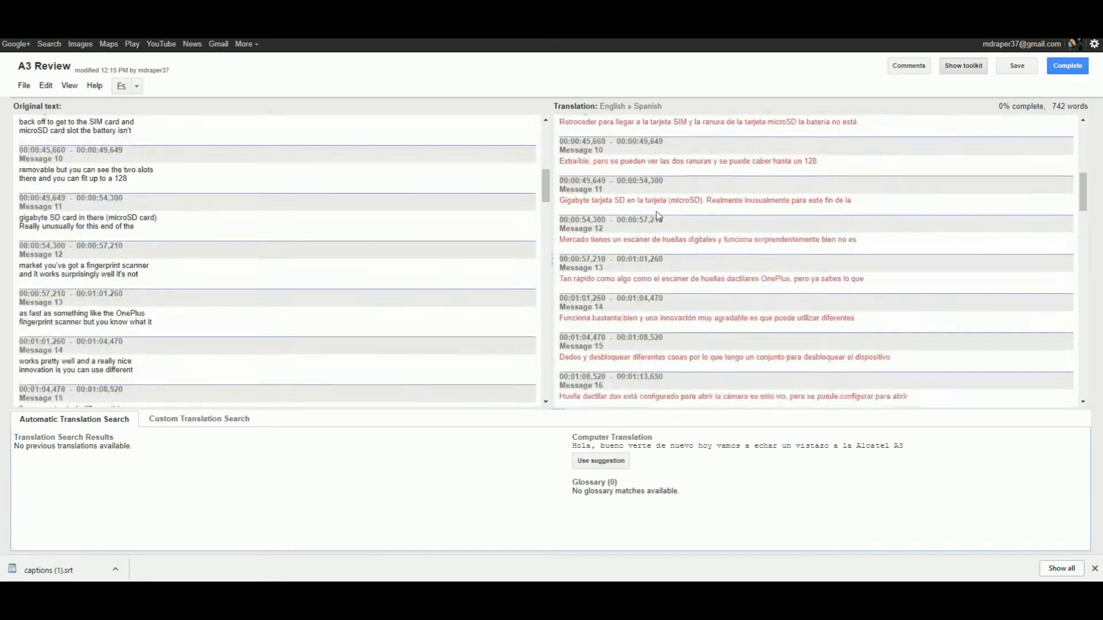
{"action": "scroll", "coordinate": [657, 217], "scroll_direction": "down", "scroll_amount": 5}
{"action": "scroll", "coordinate": [657, 217], "scroll_direction": "down", "scroll_amount": 5}
{"action": "scroll", "coordinate": [655, 215], "scroll_direction": "down", "scroll_amount": 4}
{"action": "scroll", "coordinate": [652, 215], "scroll_direction": "down", "scroll_amount": 4}
{"action": "scroll", "coordinate": [652, 213], "scroll_direction": "down", "scroll_amount": 4}
{"action": "scroll", "coordinate": [651, 212], "scroll_direction": "down", "scroll_amount": 4}
{"action": "scroll", "coordinate": [648, 209], "scroll_direction": "down", "scroll_amount": 4}
{"action": "scroll", "coordinate": [645, 209], "scroll_direction": "down", "scroll_amount": 4}
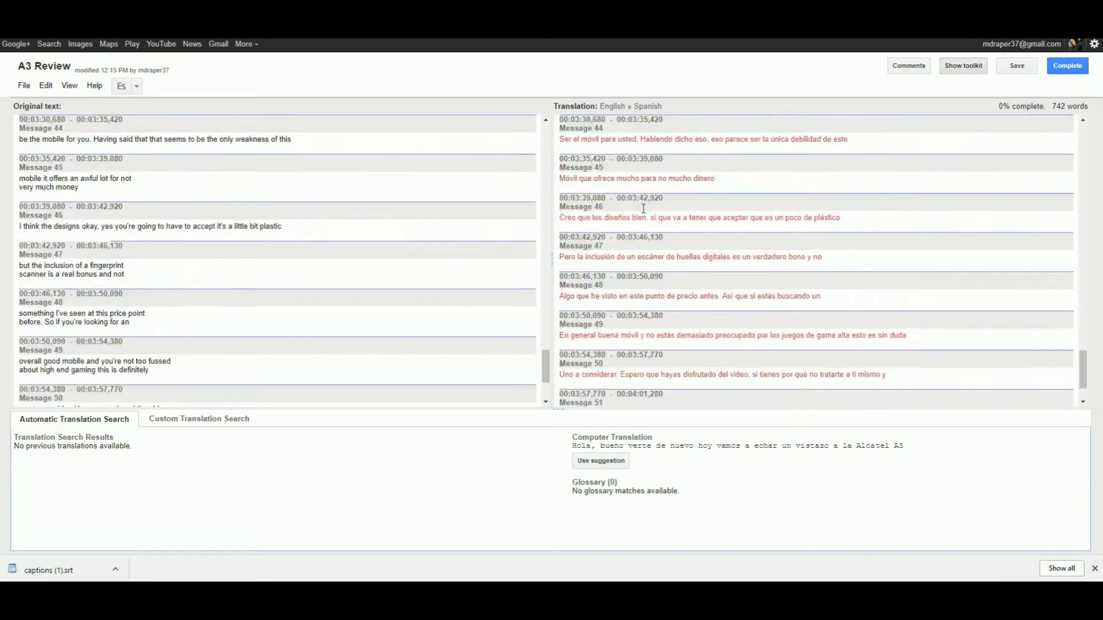
{"action": "scroll", "coordinate": [642, 208], "scroll_direction": "down", "scroll_amount": 3}
{"action": "scroll", "coordinate": [642, 209], "scroll_direction": "down", "scroll_amount": 2}
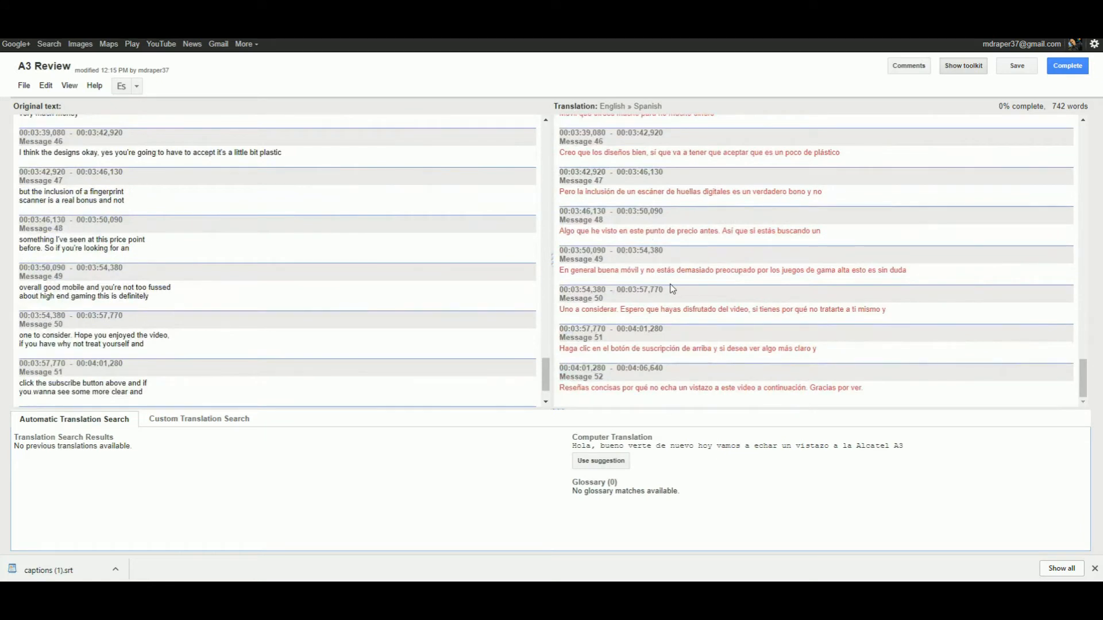
{"action": "scroll", "coordinate": [672, 289], "scroll_direction": "up", "scroll_amount": 4}
{"action": "scroll", "coordinate": [670, 290], "scroll_direction": "up", "scroll_amount": 4}
{"action": "scroll", "coordinate": [668, 292], "scroll_direction": "up", "scroll_amount": 4}
{"action": "scroll", "coordinate": [665, 294], "scroll_direction": "up", "scroll_amount": 4}
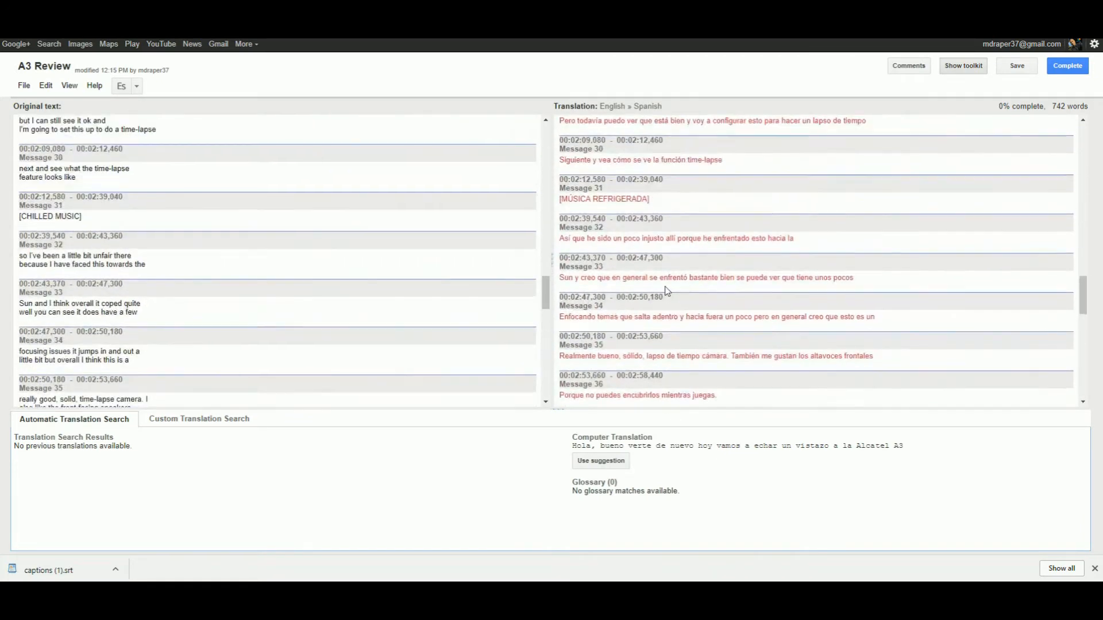
{"action": "scroll", "coordinate": [665, 294], "scroll_direction": "up", "scroll_amount": 4}
{"action": "scroll", "coordinate": [664, 288], "scroll_direction": "up", "scroll_amount": 4}
{"action": "scroll", "coordinate": [662, 283], "scroll_direction": "up", "scroll_amount": 4}
{"action": "scroll", "coordinate": [660, 277], "scroll_direction": "up", "scroll_amount": 4}
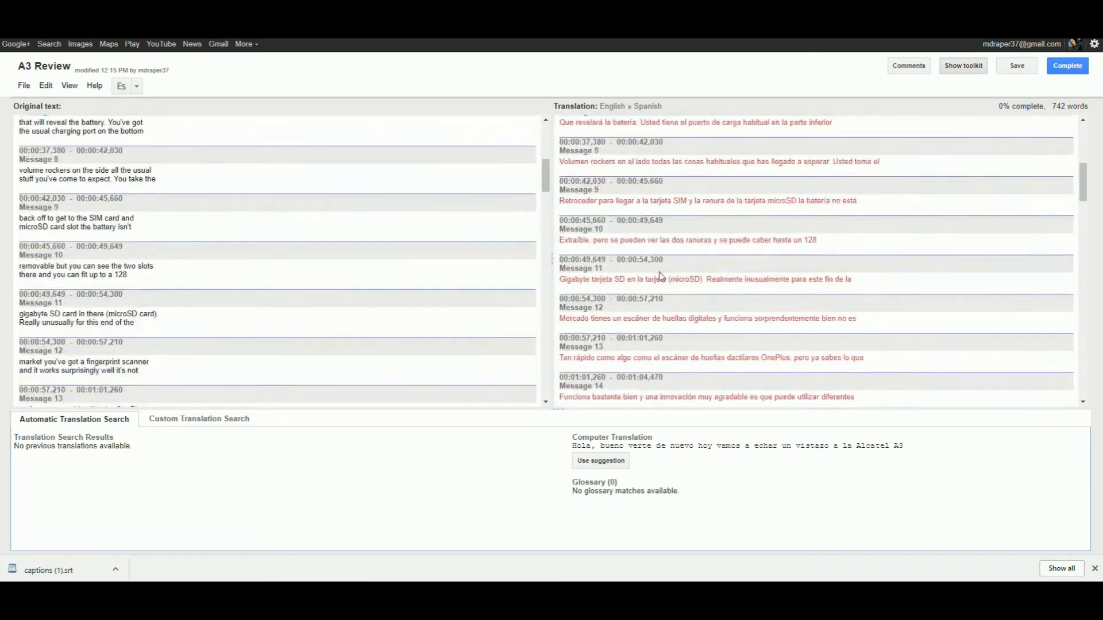
{"action": "scroll", "coordinate": [660, 276], "scroll_direction": "up", "scroll_amount": 4}
{"action": "scroll", "coordinate": [659, 277], "scroll_direction": "up", "scroll_amount": 4}
{"action": "scroll", "coordinate": [658, 279], "scroll_direction": "up", "scroll_amount": 3}
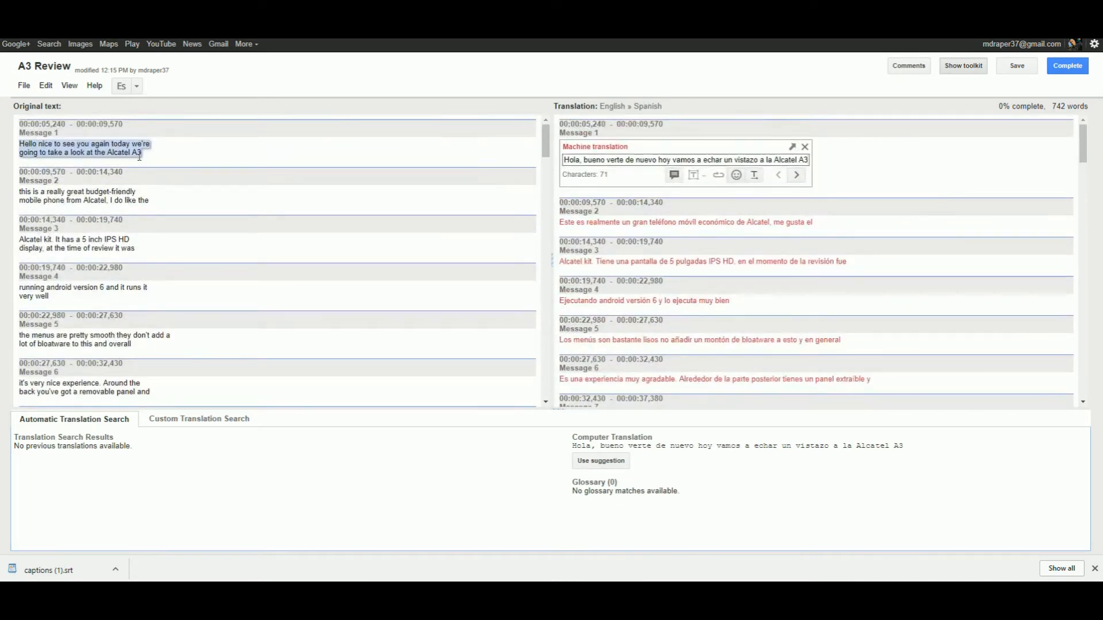
Name the translation 'A3 Review span' and download it as an SRT file
{"action": "left_click", "coordinate": [1094, 569]}
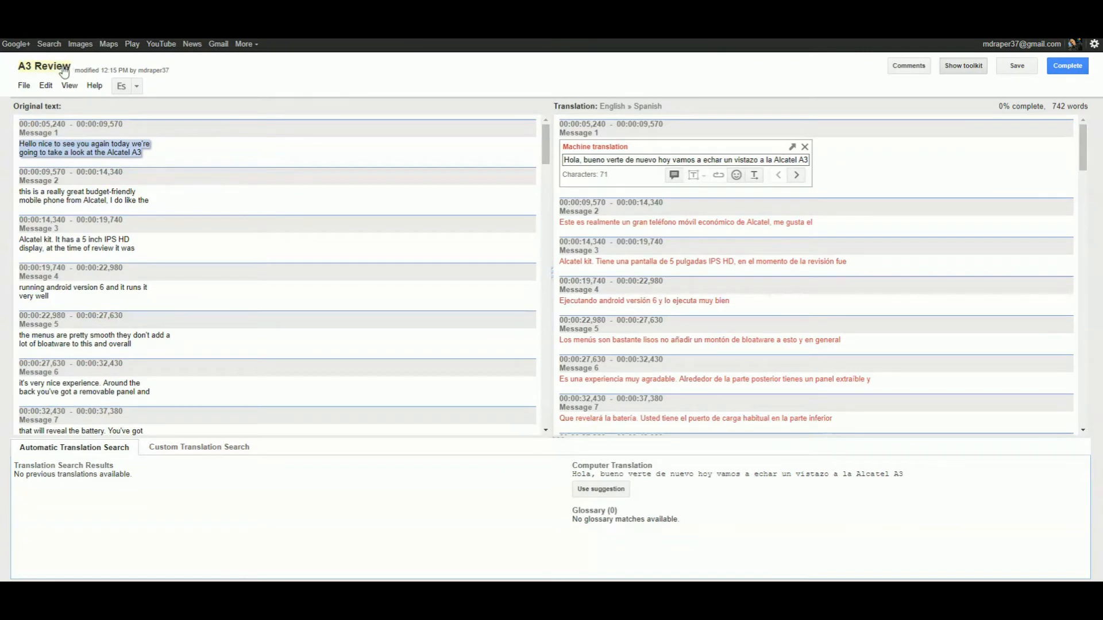
{"action": "left_click", "coordinate": [60, 68]}
{"action": "type", "text": "A3 Review span"}
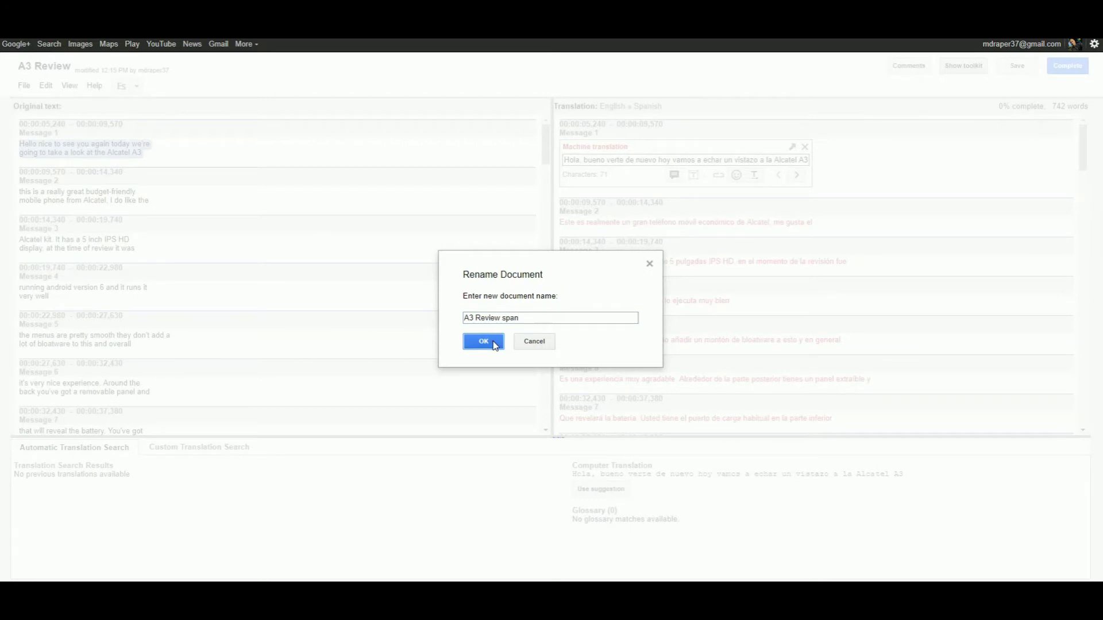
{"action": "left_click", "coordinate": [491, 343]}
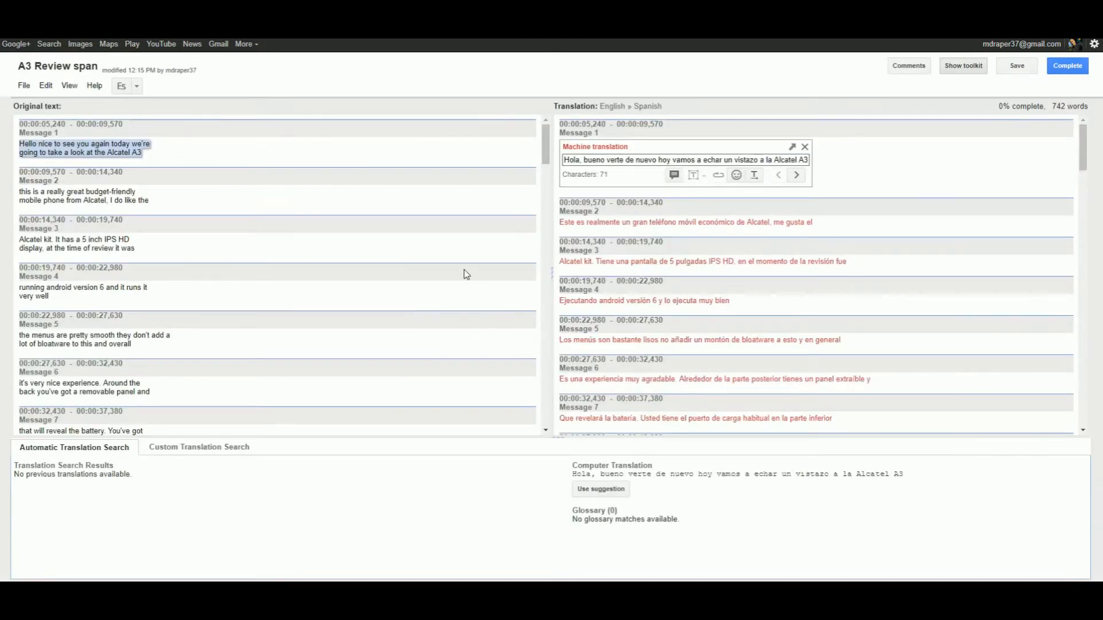
{"action": "left_click", "coordinate": [25, 85]}
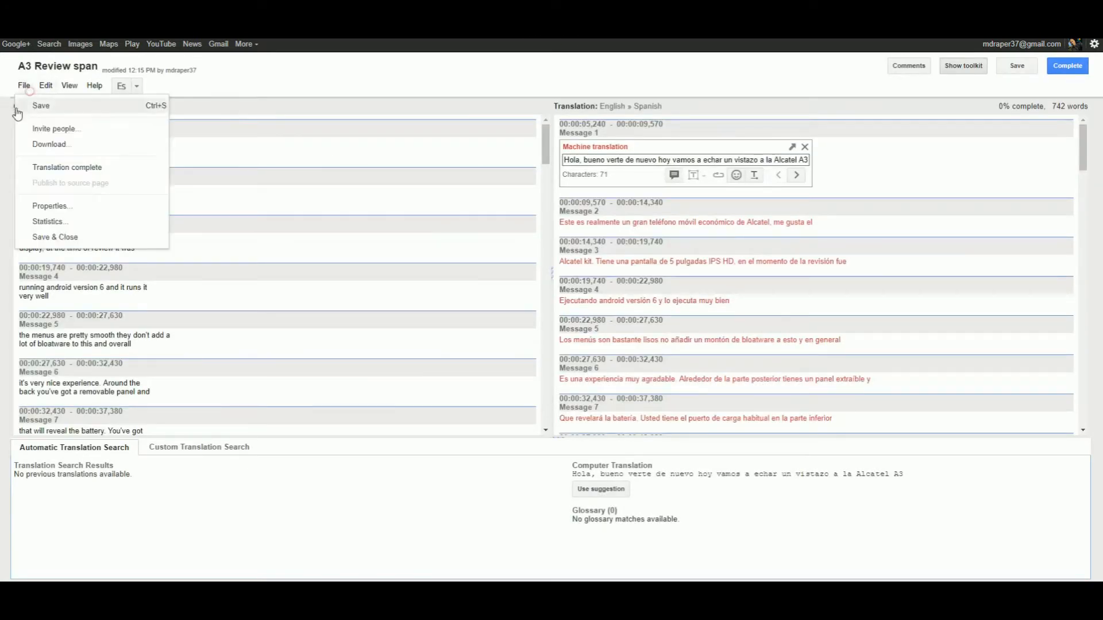
{"action": "left_click", "coordinate": [50, 144]}
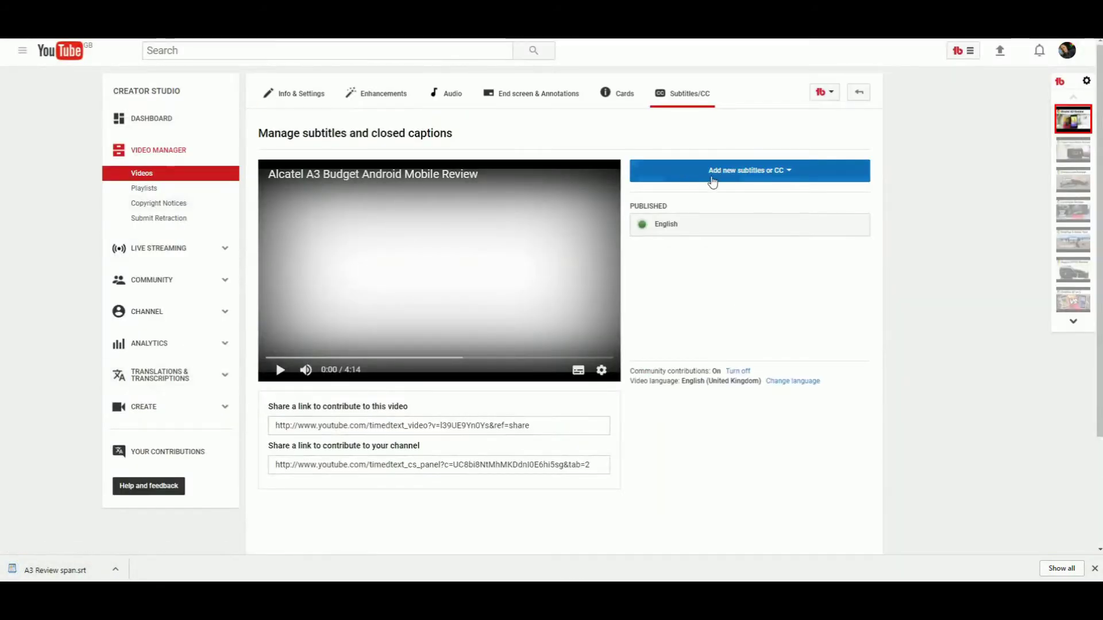
Add Spanish subtitles by uploading the A3 Review span.srt file
{"action": "left_click", "coordinate": [750, 170]}
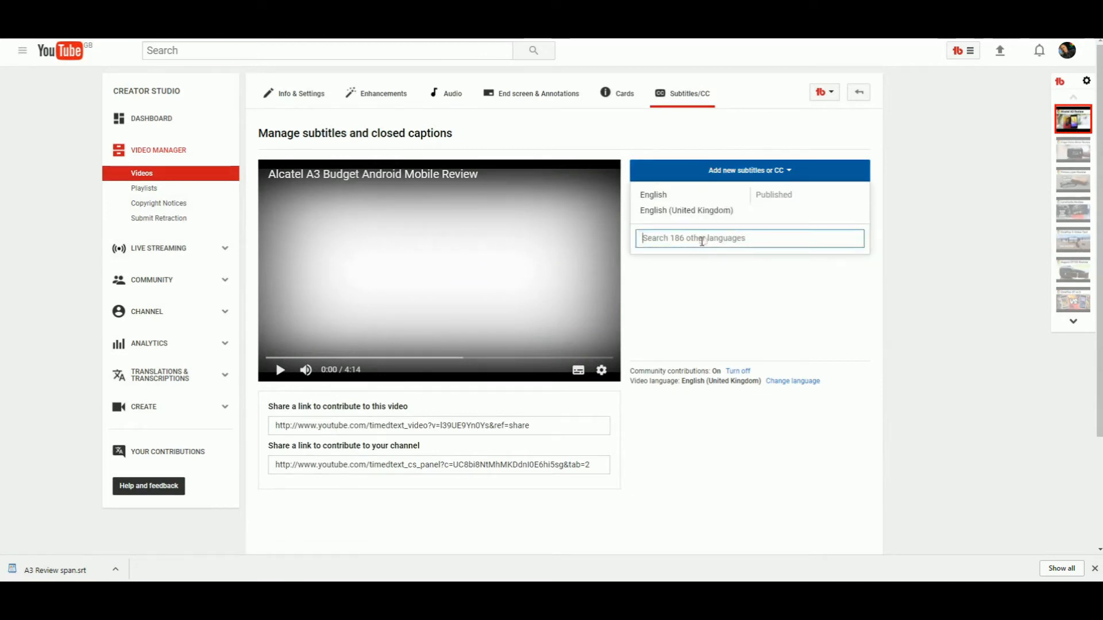
{"action": "type", "text": "spa"}
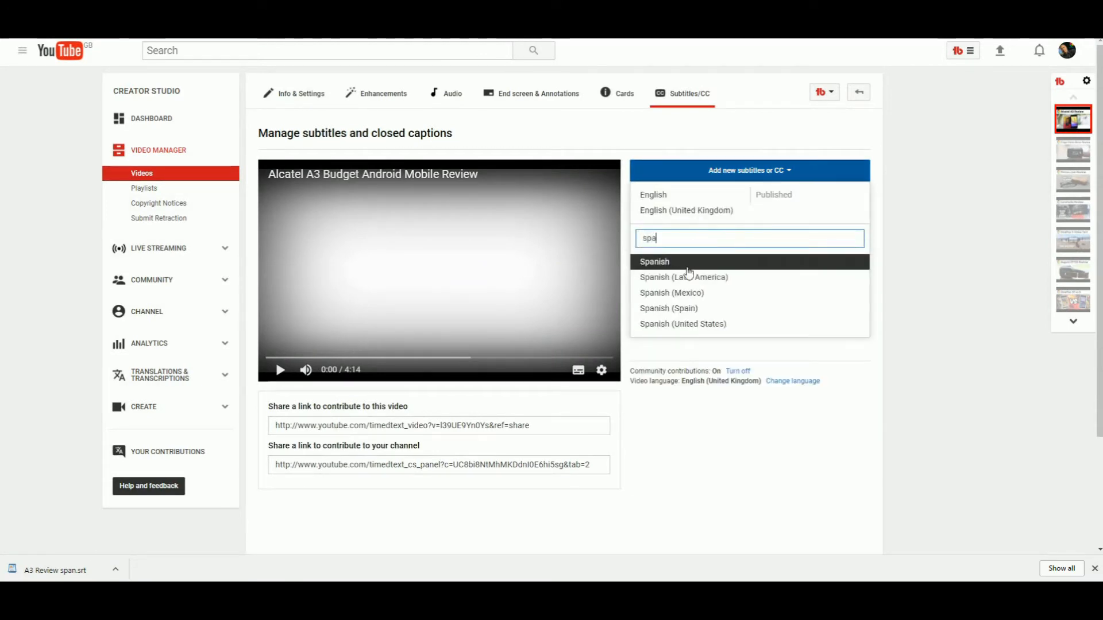
{"action": "left_click", "coordinate": [689, 265]}
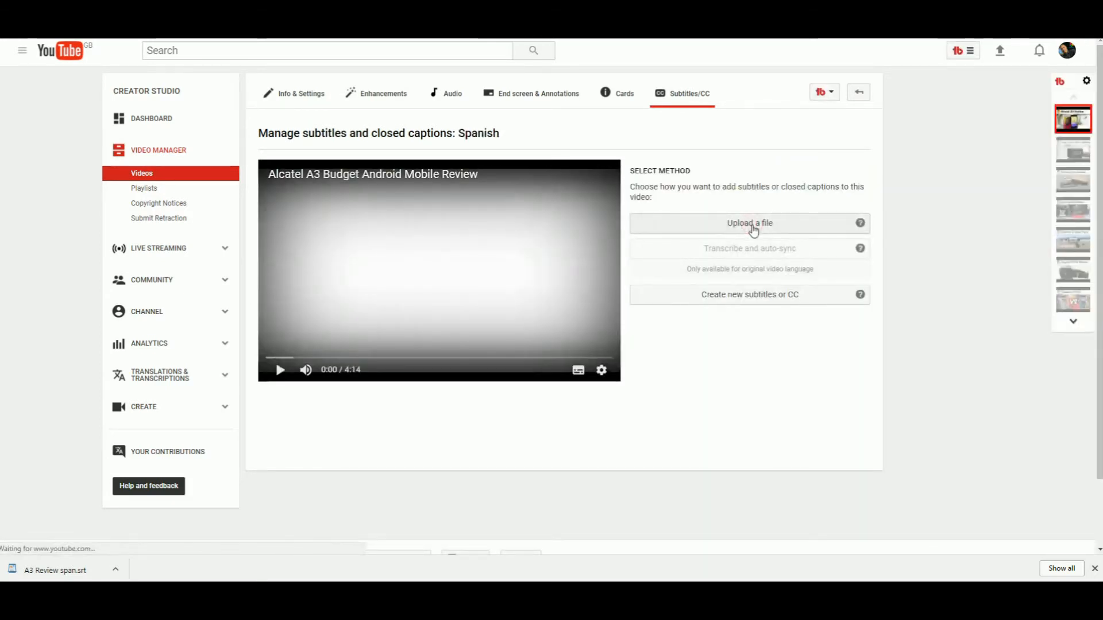
{"action": "left_click", "coordinate": [755, 226]}
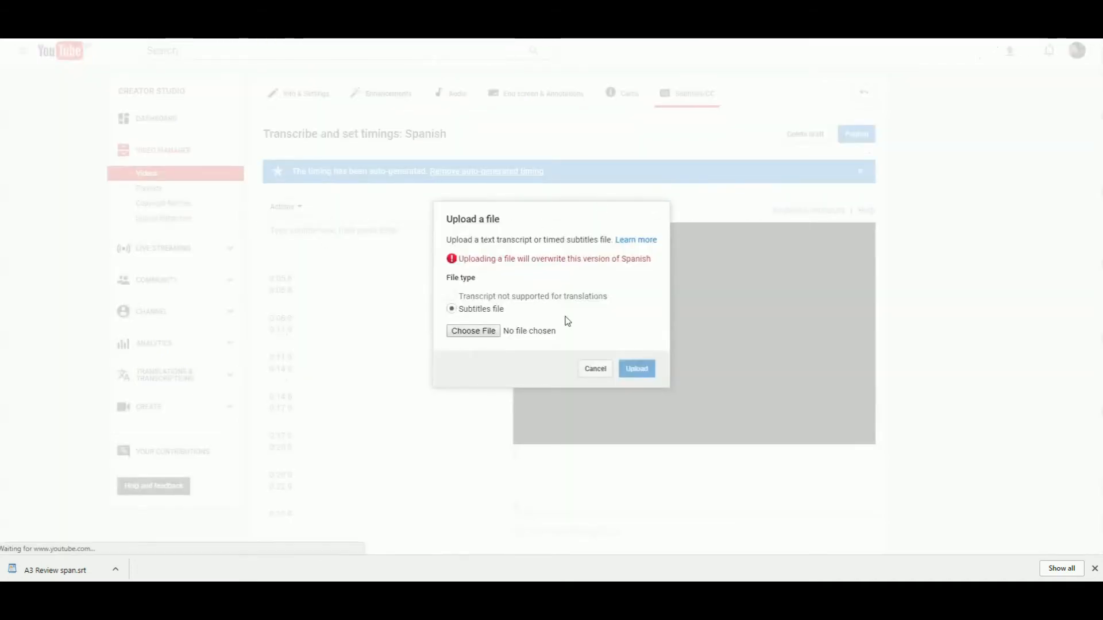
{"action": "left_click", "coordinate": [472, 331]}
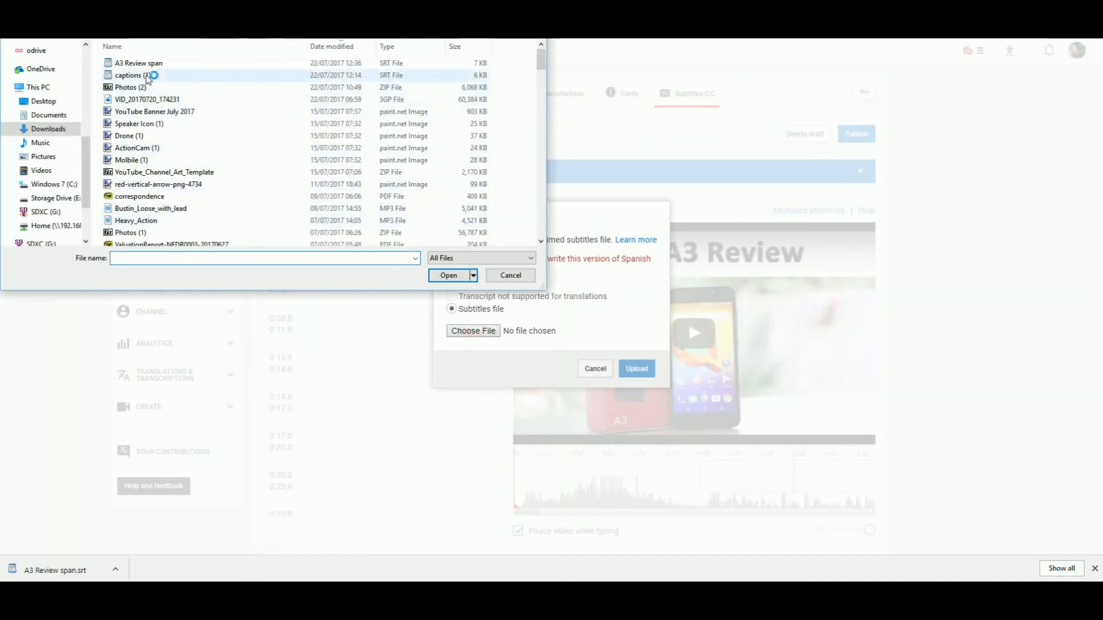
{"action": "double_click", "coordinate": [139, 62]}
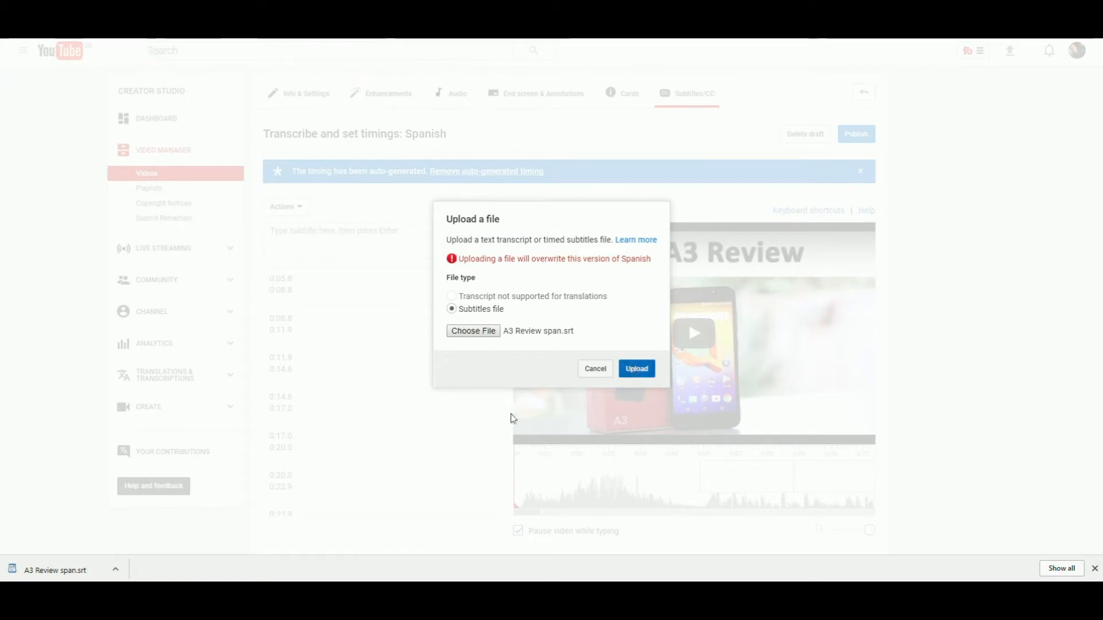
{"action": "key", "text": "Return"}
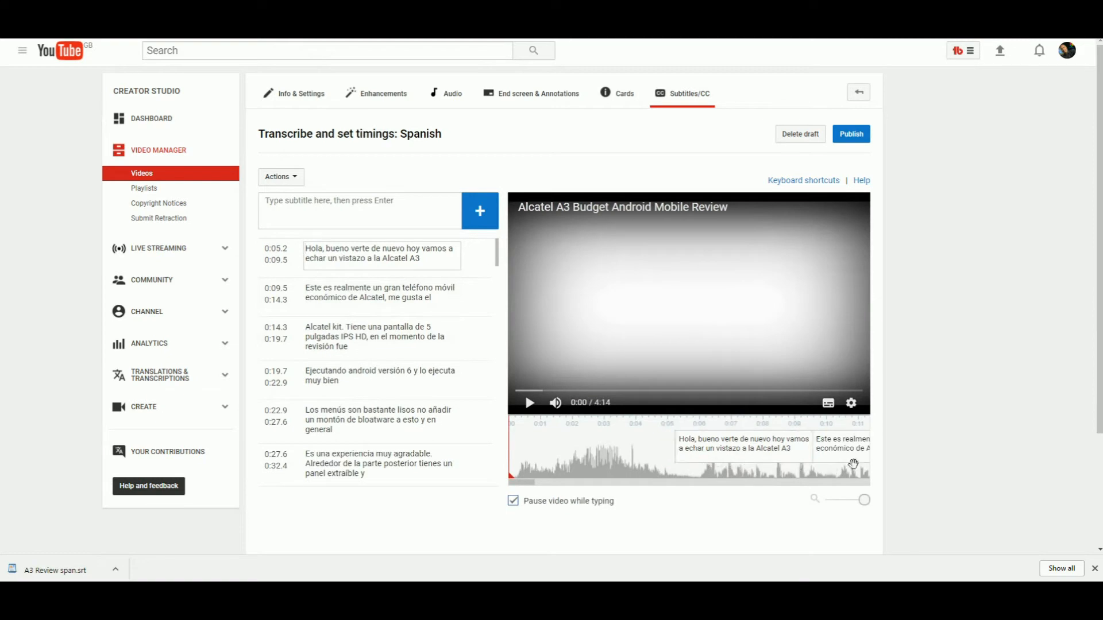
Publish the Spanish subtitles and go to the video's info and settings
{"action": "left_click", "coordinate": [853, 135]}
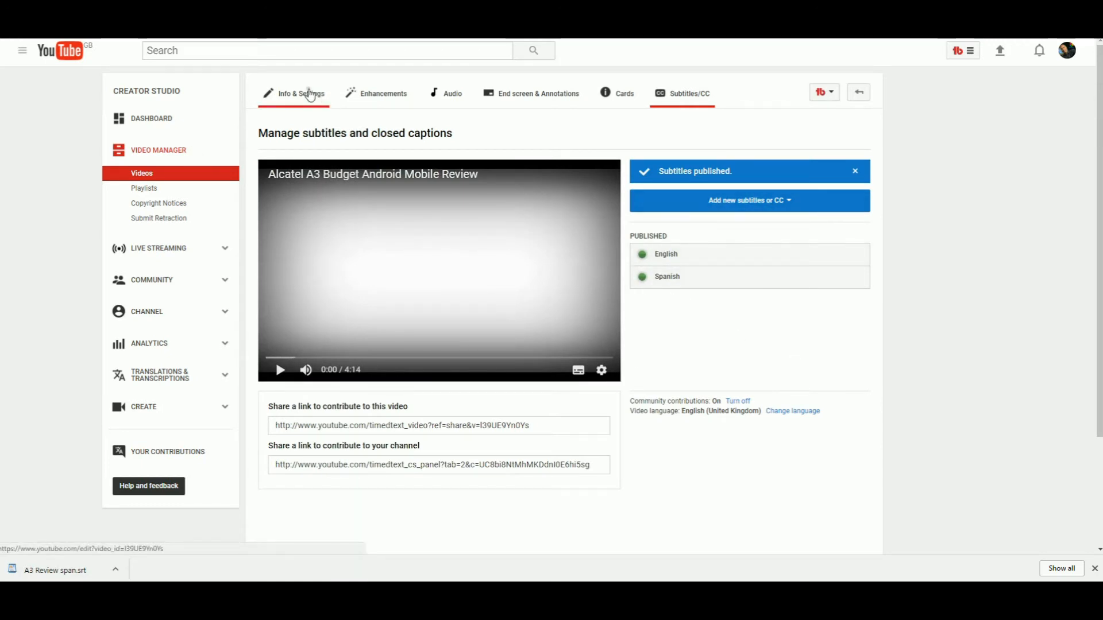
{"action": "left_click", "coordinate": [311, 93]}
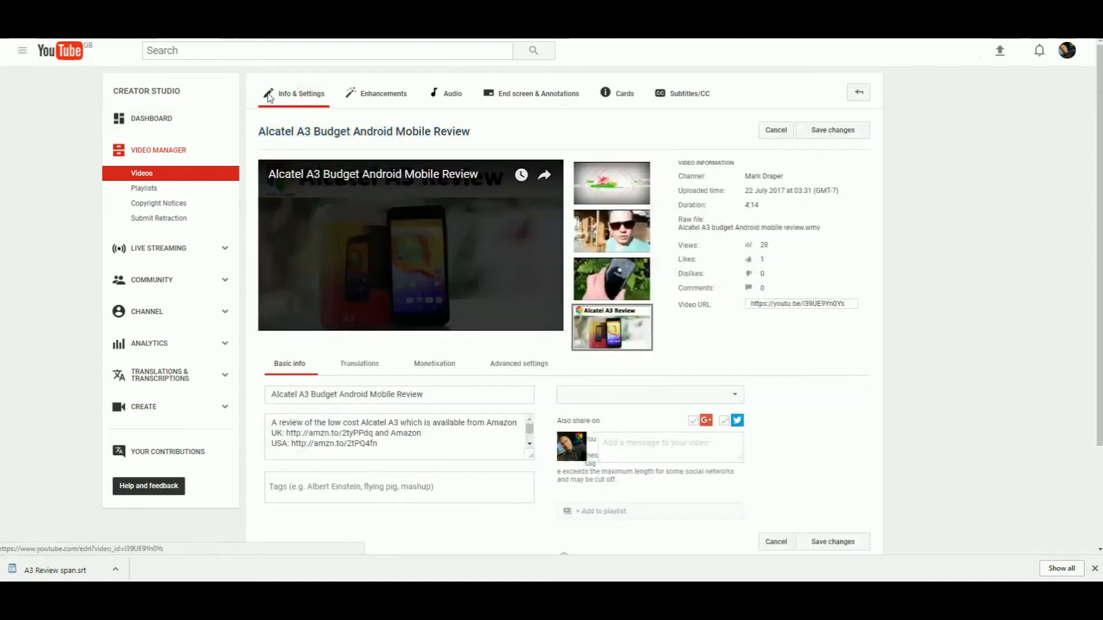
{"action": "scroll", "coordinate": [420, 348], "scroll_direction": "down", "scroll_amount": 1}
Show the Translations settings and the list of translation languages
{"action": "left_click", "coordinate": [360, 328]}
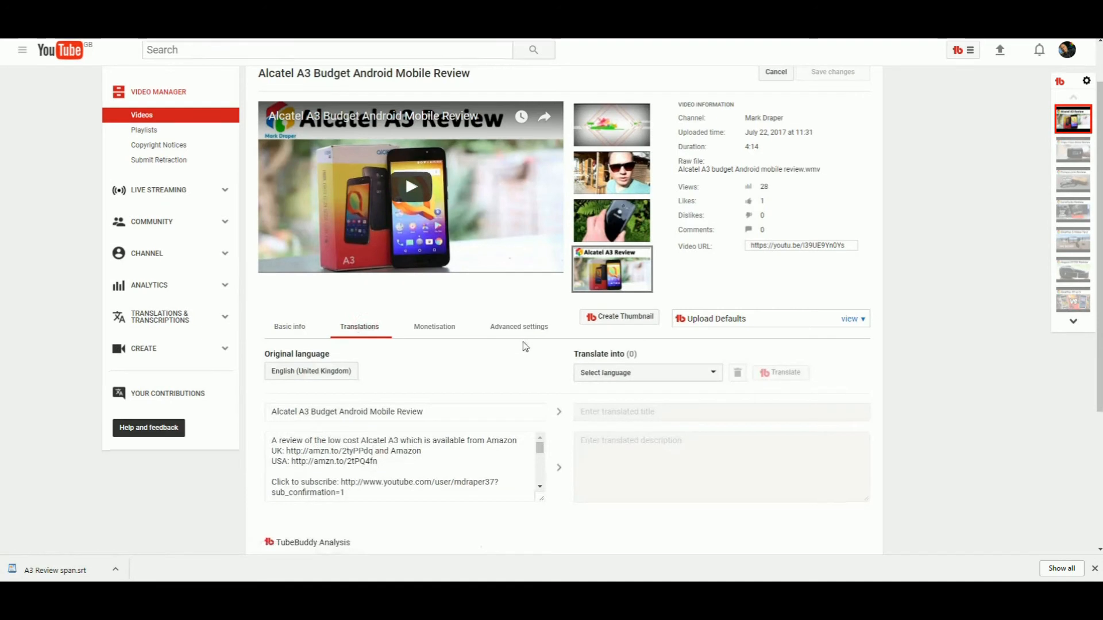
{"action": "scroll", "coordinate": [461, 389], "scroll_direction": "down", "scroll_amount": 2}
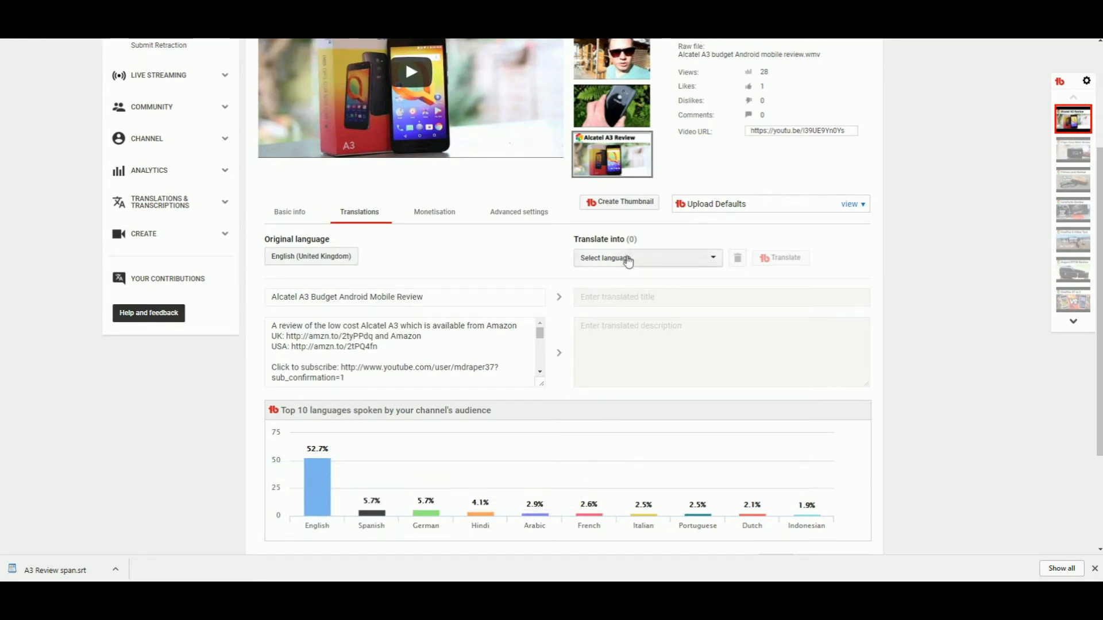
{"action": "left_click", "coordinate": [628, 258]}
Add Spanish as a translation language and auto-translate the title and description with TubeBuddy
{"action": "left_click", "coordinate": [630, 310]}
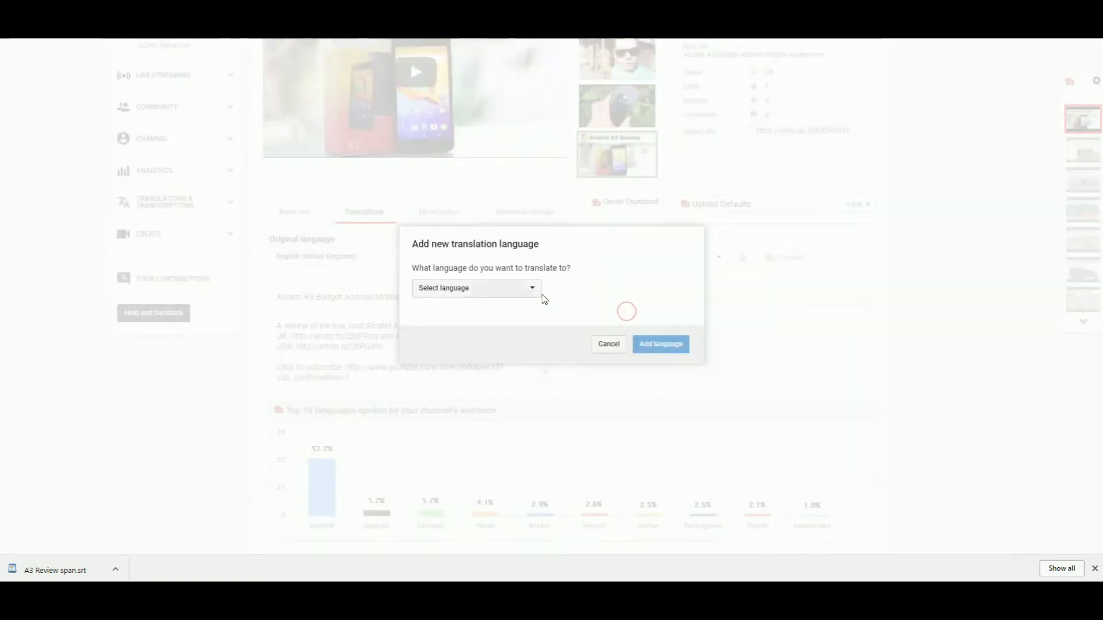
{"action": "left_click", "coordinate": [510, 293]}
{"action": "left_click", "coordinate": [498, 338]}
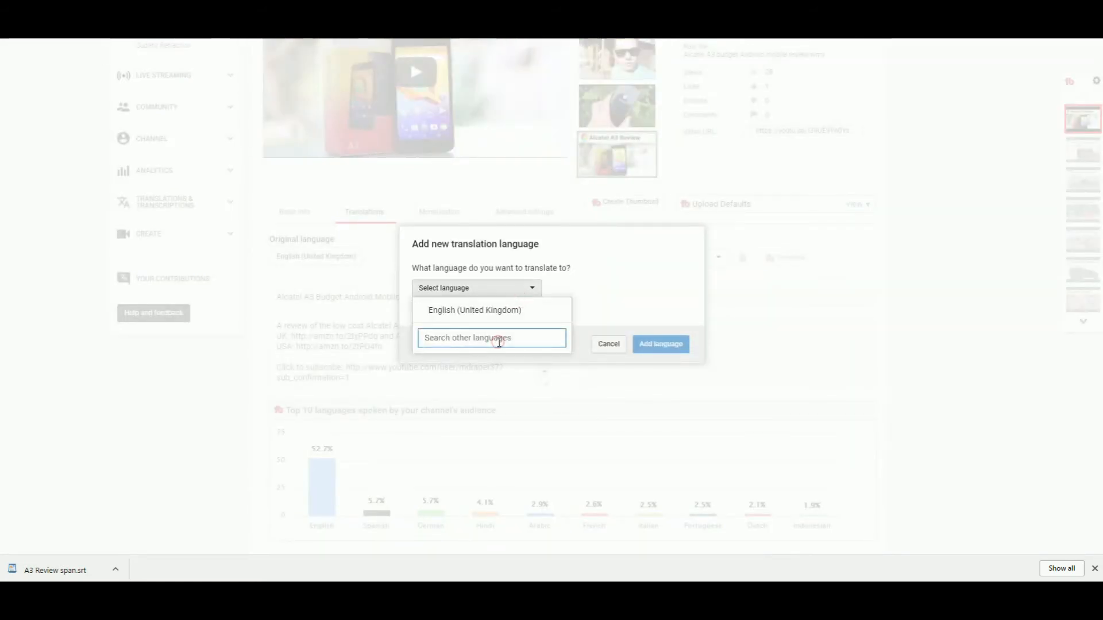
{"action": "type", "text": "span"}
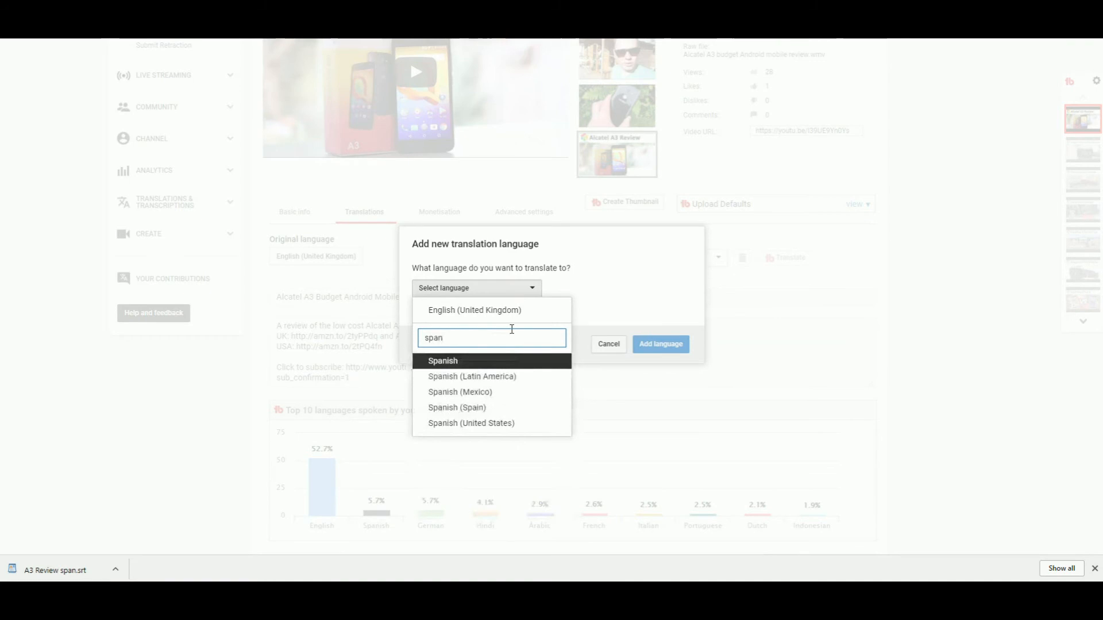
{"action": "left_click", "coordinate": [456, 361]}
{"action": "left_click", "coordinate": [660, 344]}
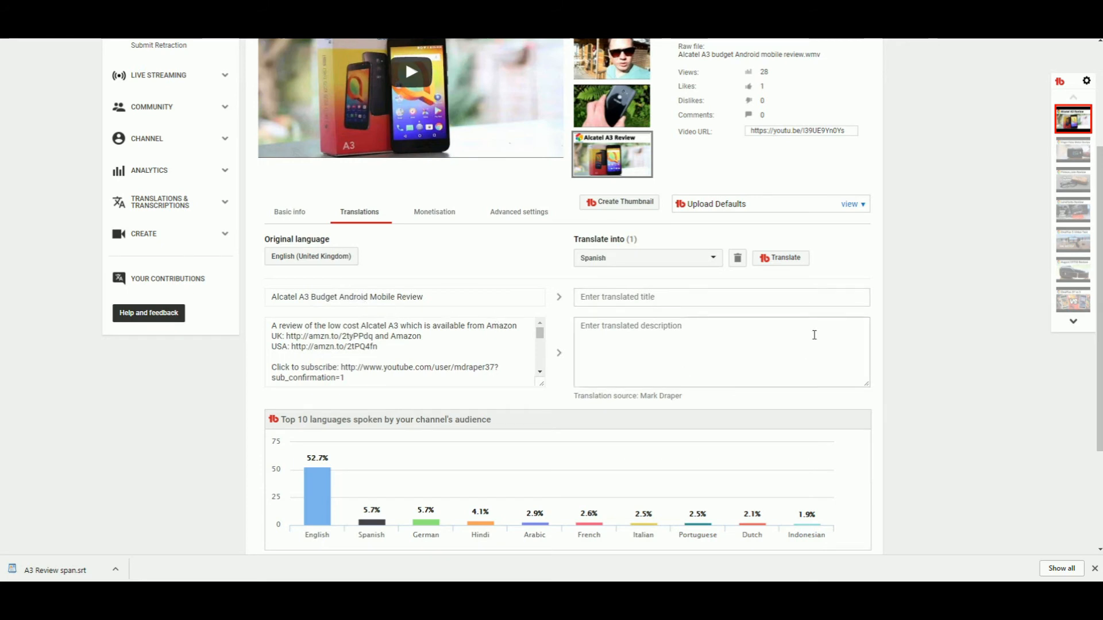
{"action": "left_click", "coordinate": [787, 262]}
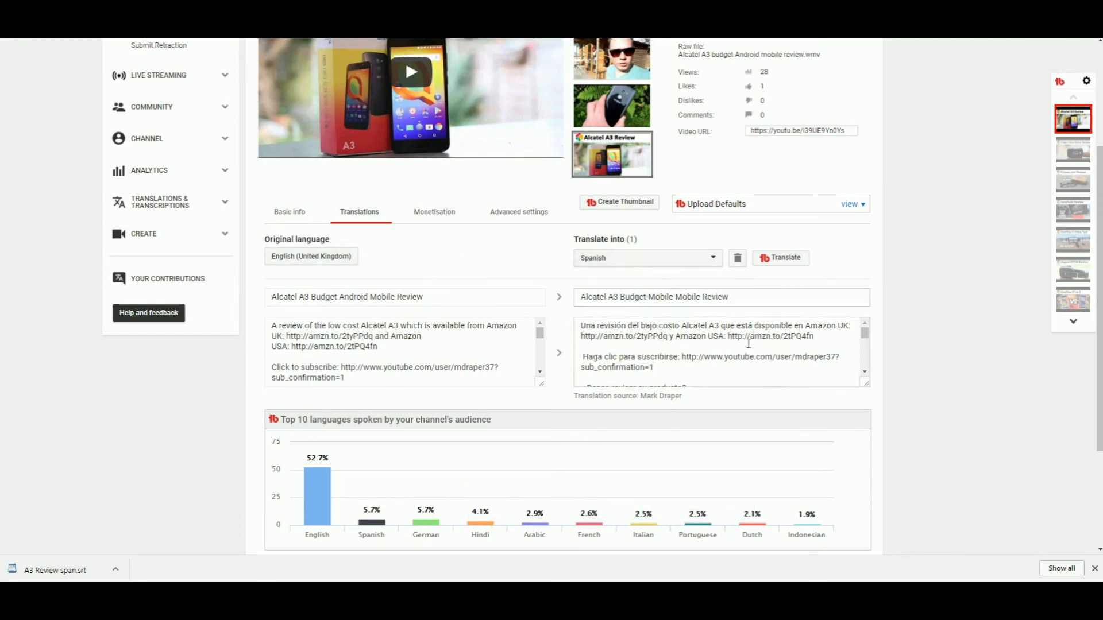
{"action": "scroll", "coordinate": [713, 329], "scroll_direction": "up", "scroll_amount": 5}
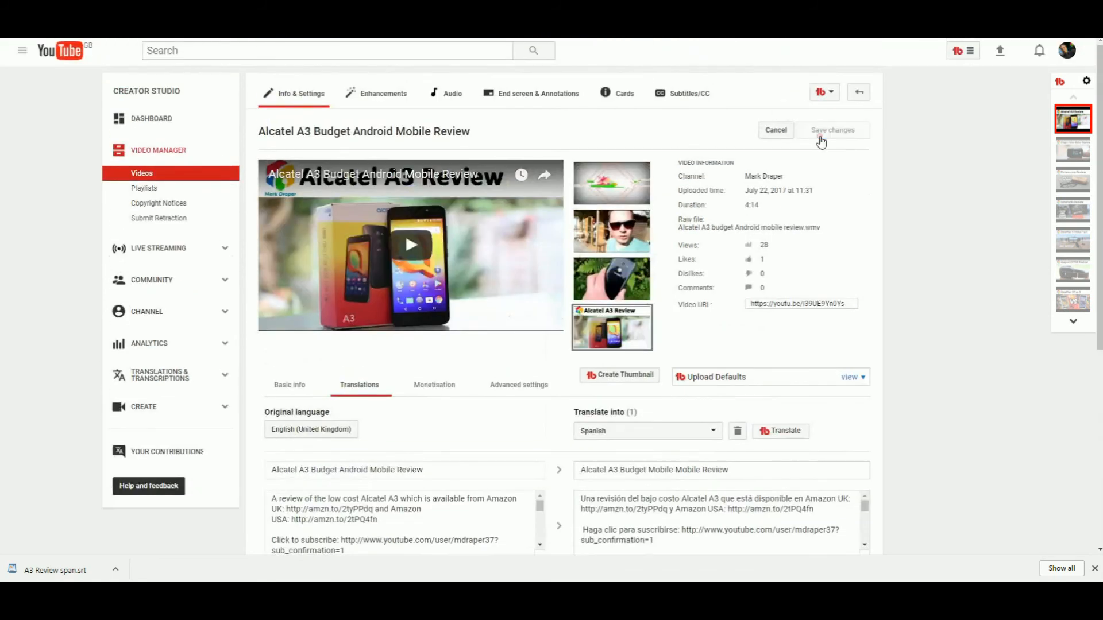
{"action": "scroll", "coordinate": [604, 344], "scroll_direction": "down", "scroll_amount": 2}
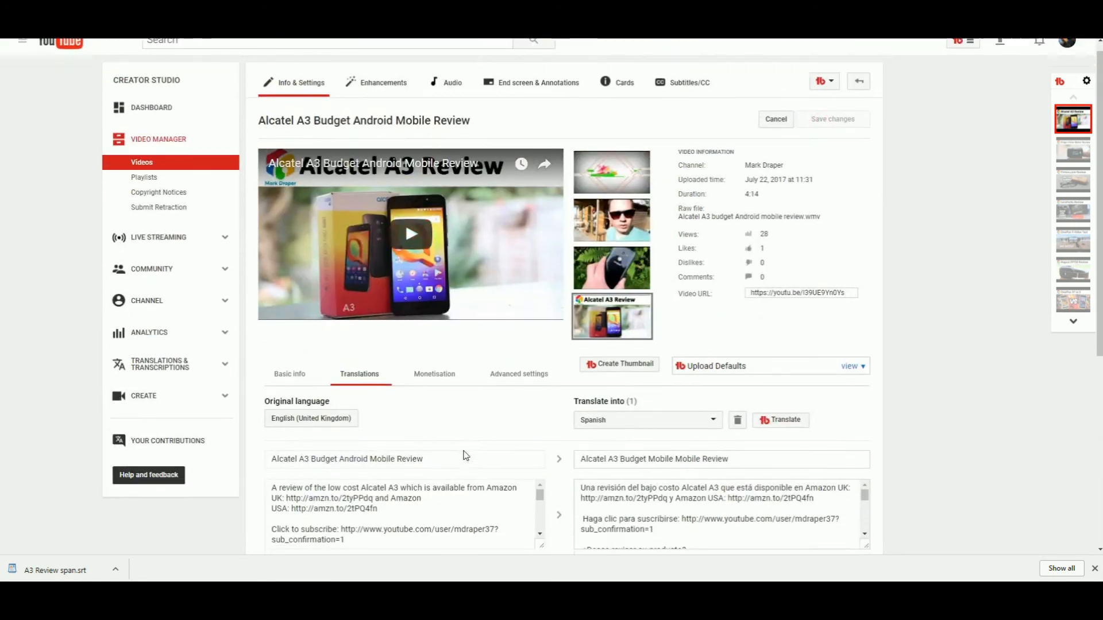